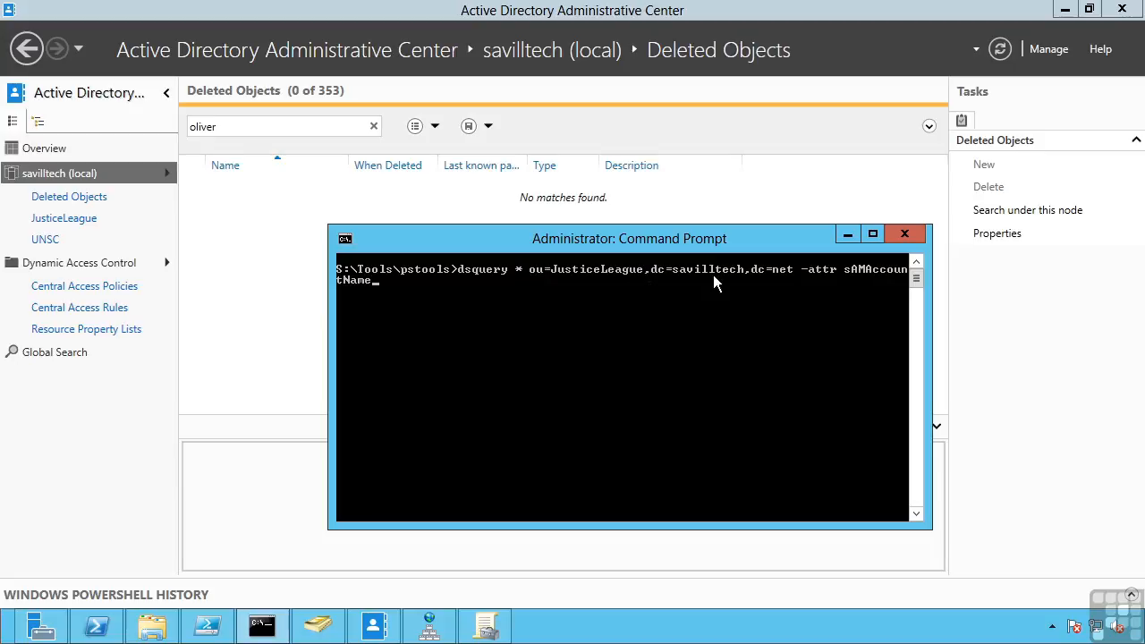
Run the prepared dsquery command listing the sAMAccountName of every object in the JusticeLeague OU.
key("Return")
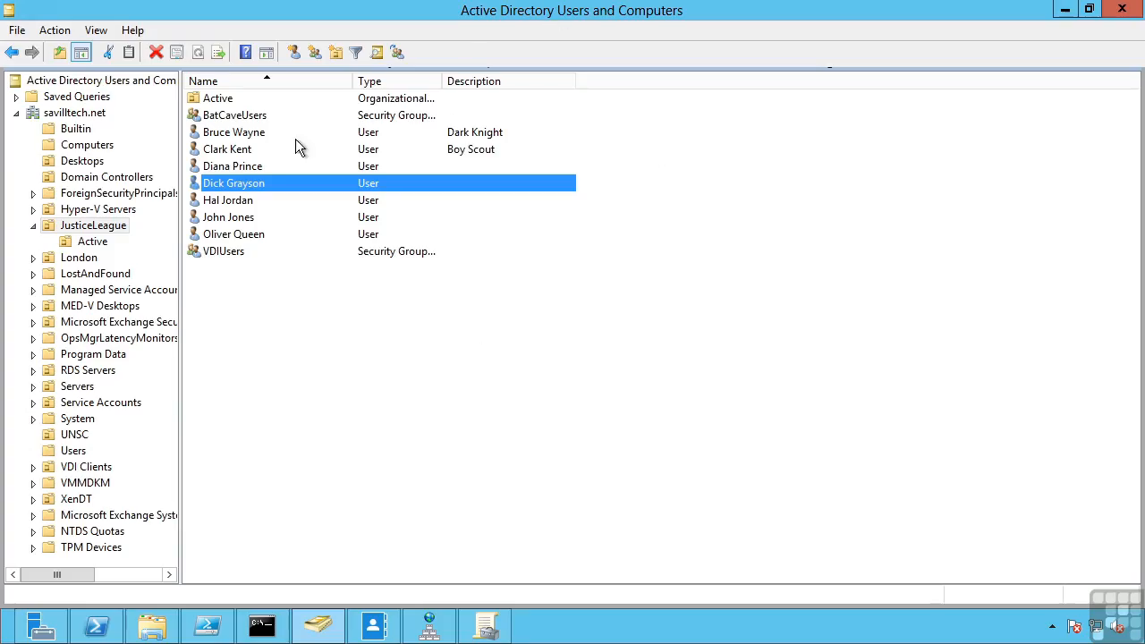
In Active Directory Users and Computers, inspect the distinguishedName attribute of the highlighted JusticeLeague user, and close the properties without changes.
left_click(98, 30)
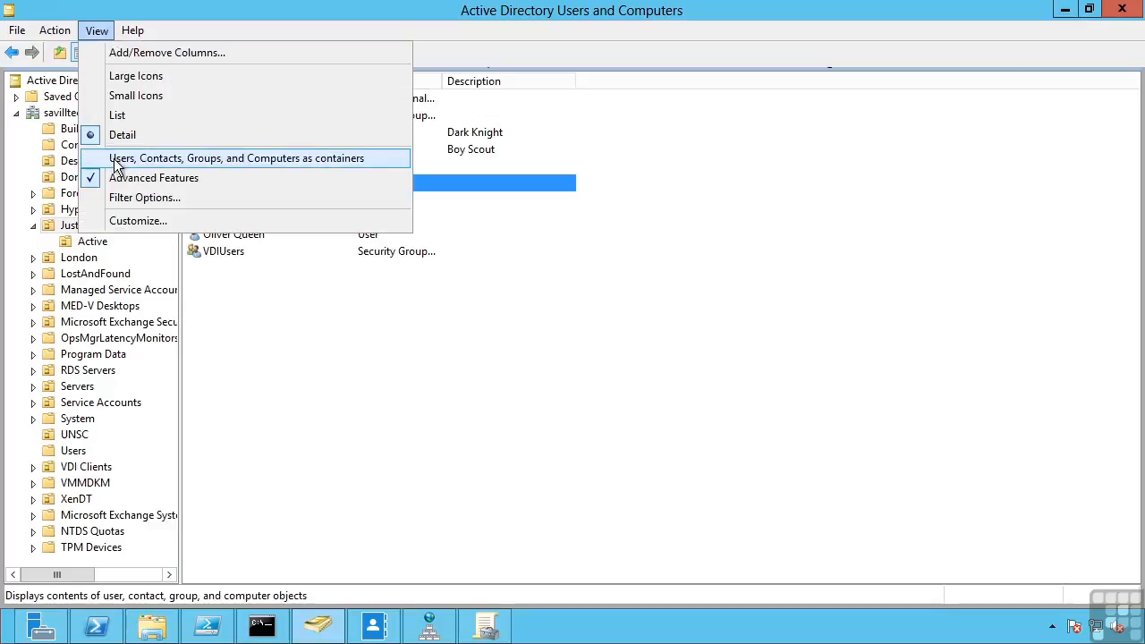
left_click(482, 184)
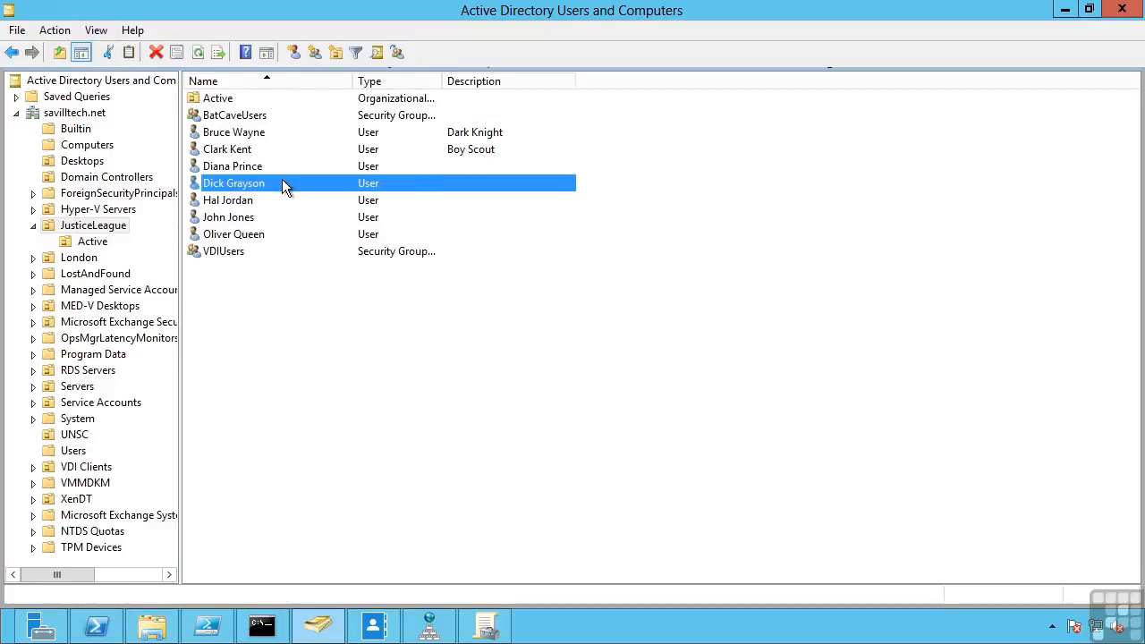
right_click(282, 184)
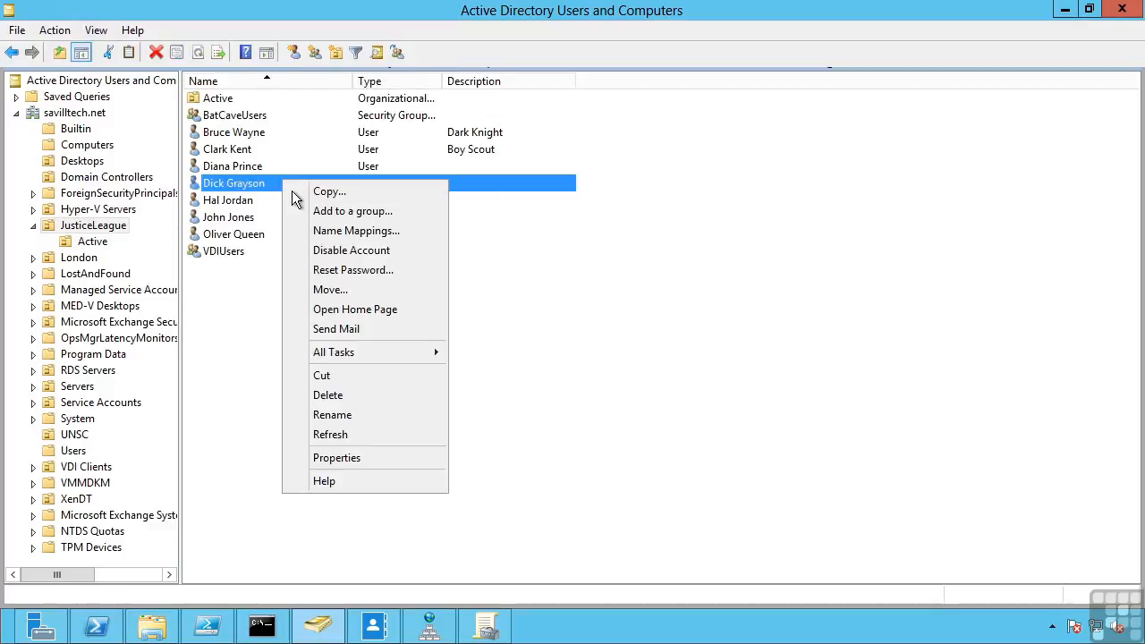
left_click(337, 457)
left_click(697, 131)
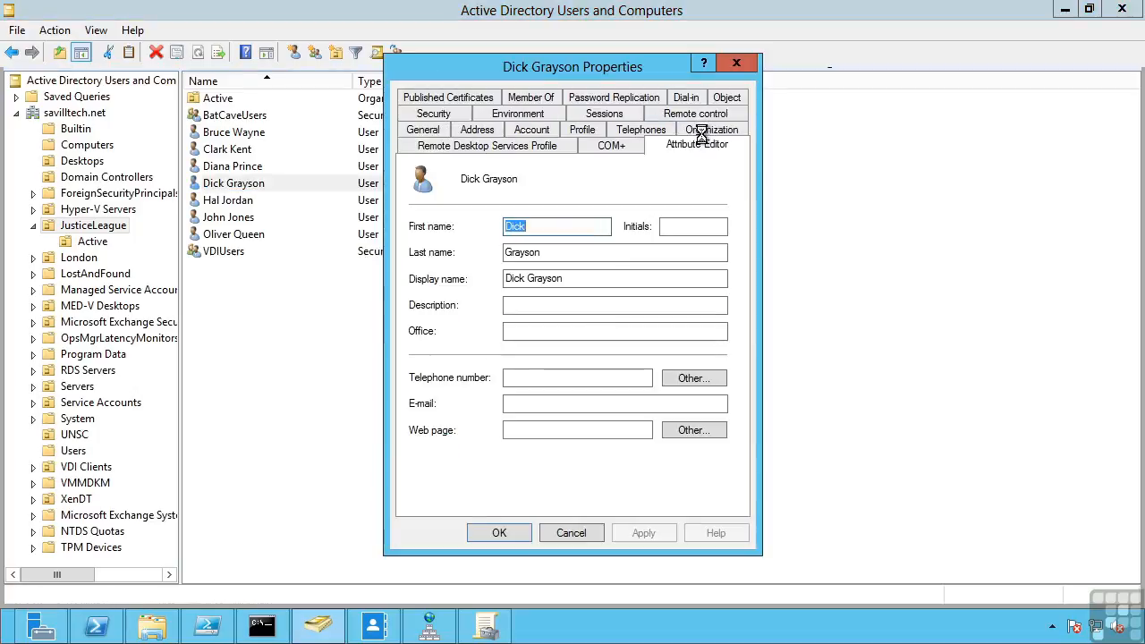
scroll(719, 348, "down", 15)
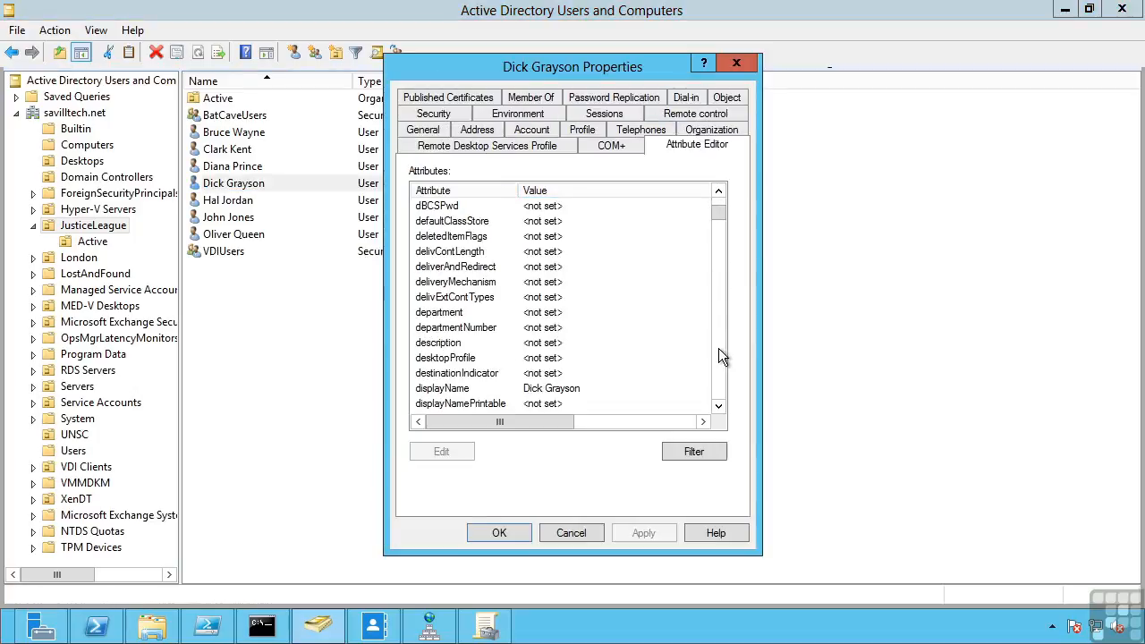
left_click(453, 207)
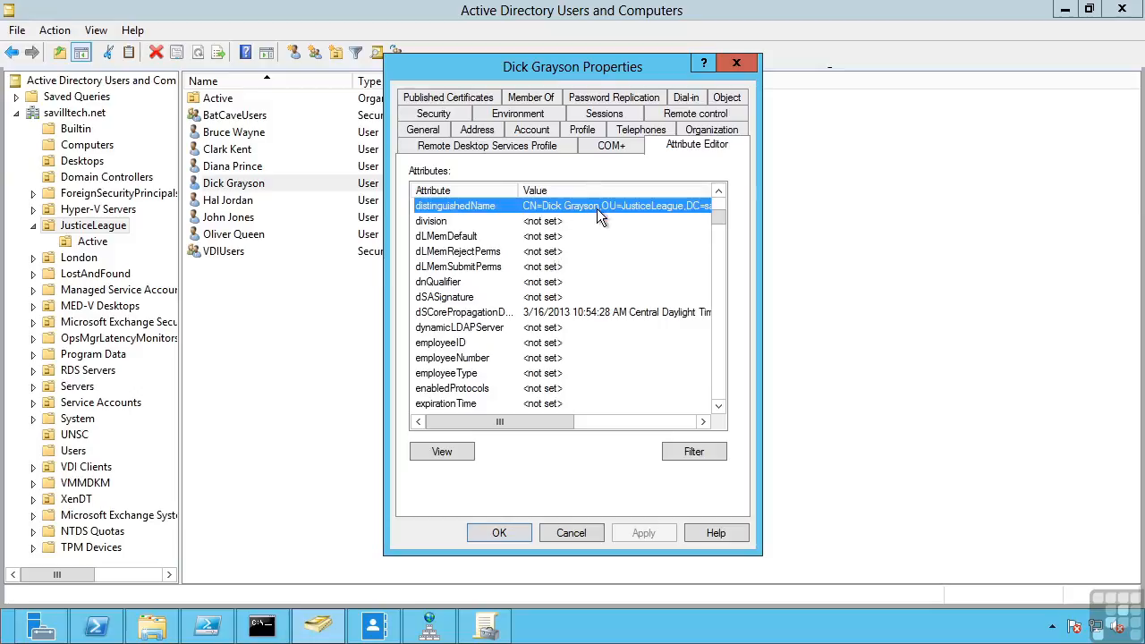
left_click_drag(558, 420, 661, 426)
left_click(568, 533)
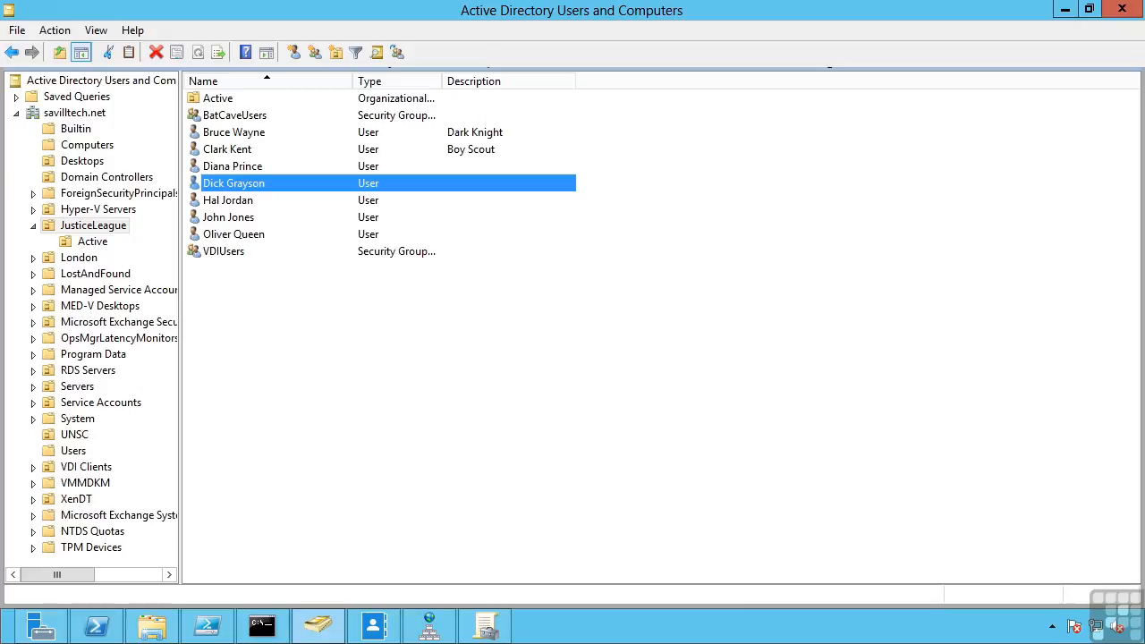
Switch to Command Prompt and export ou=justiceleague,dc=savilltech,dc=net to export.csv with csvde.
key("alt+Tab")
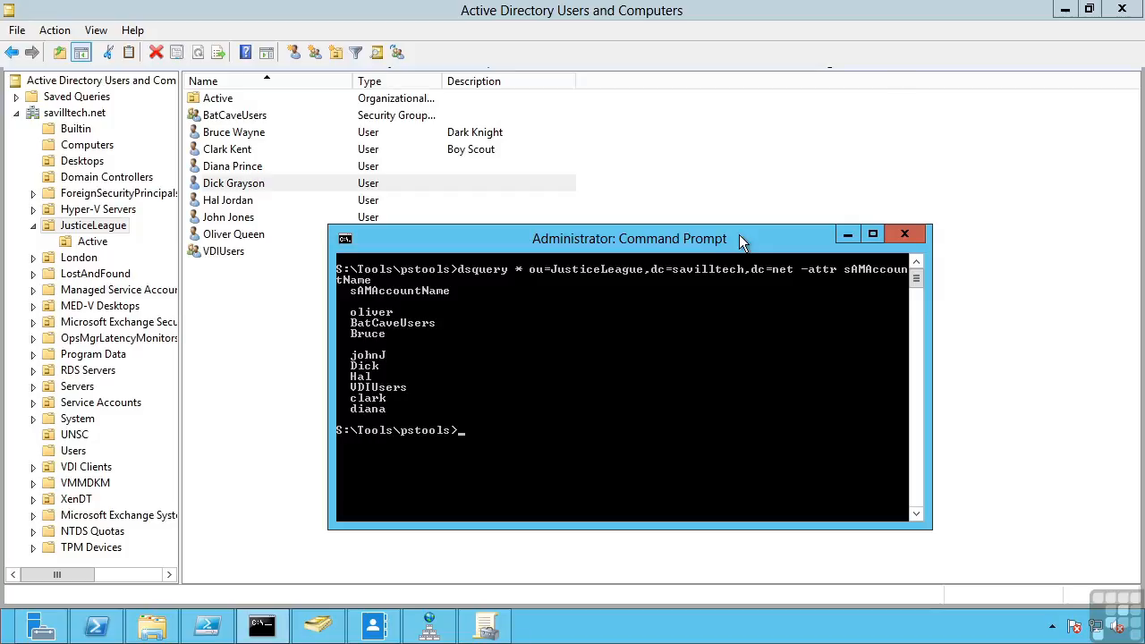
type("csvde -f export.c")
type("sv  -d ou=justiceleague,dc")
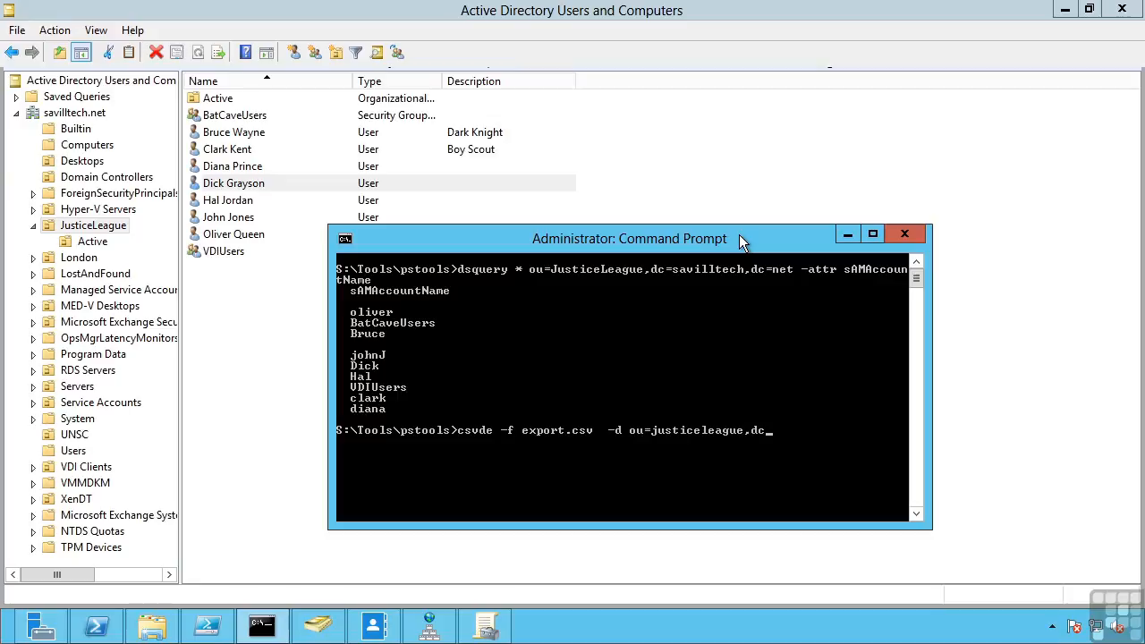
type("=savilltech,dc=net")
key("Return")
Open export.csv in Notepad, review its header attributes and exported entries, and close it.
type("notepad export.csv")
key("Return")
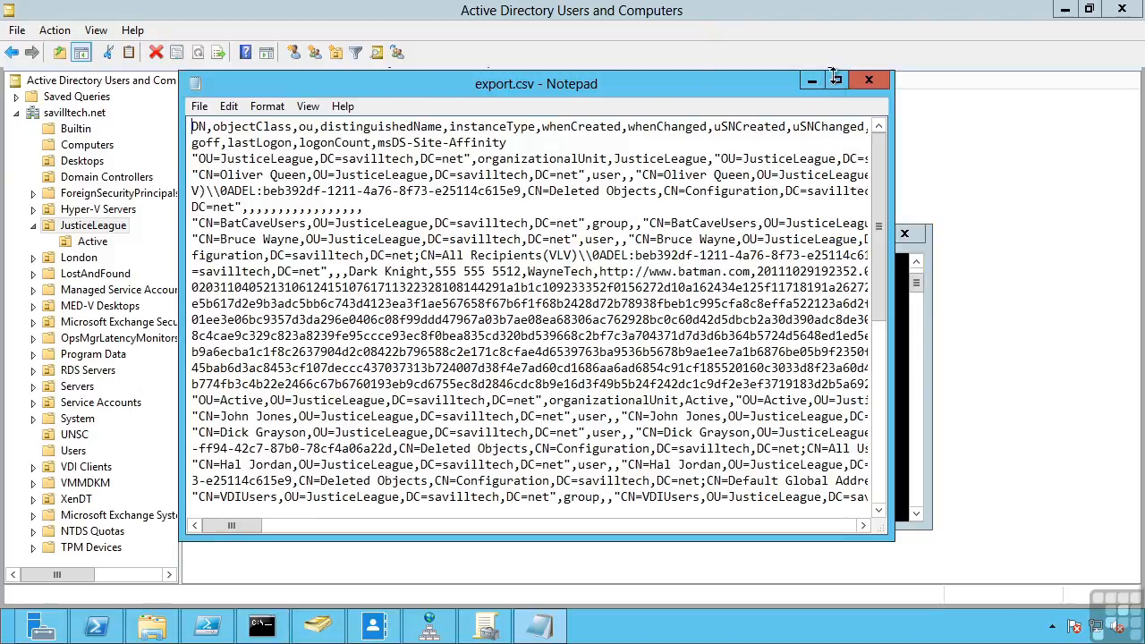
left_click(837, 83)
scroll(704, 239, "down", 4)
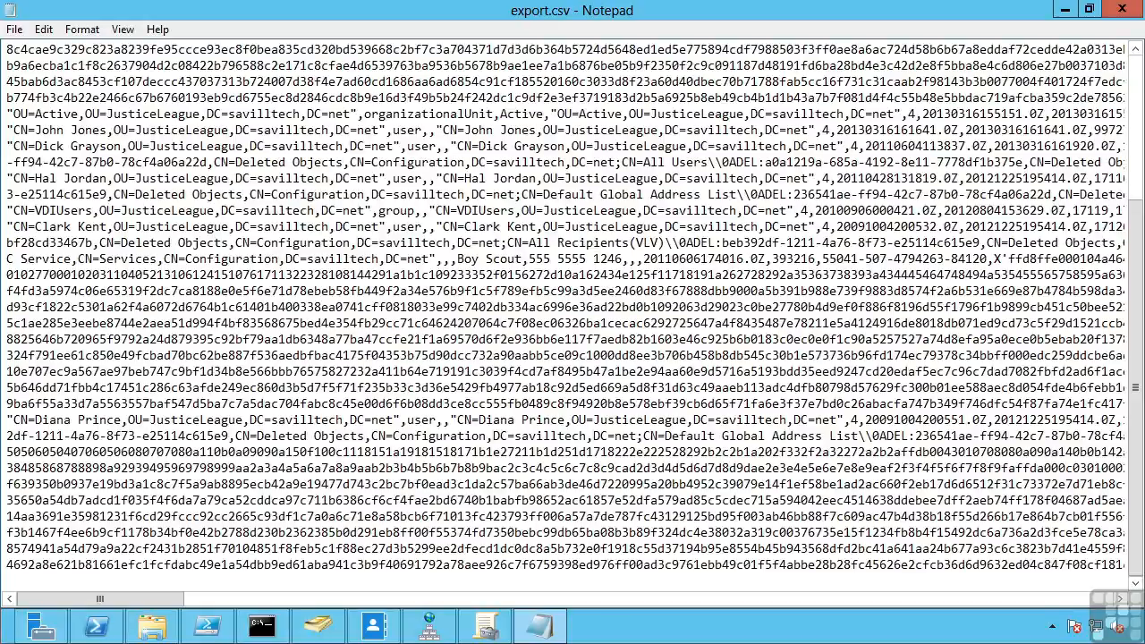
scroll(350, 483, "up", 5)
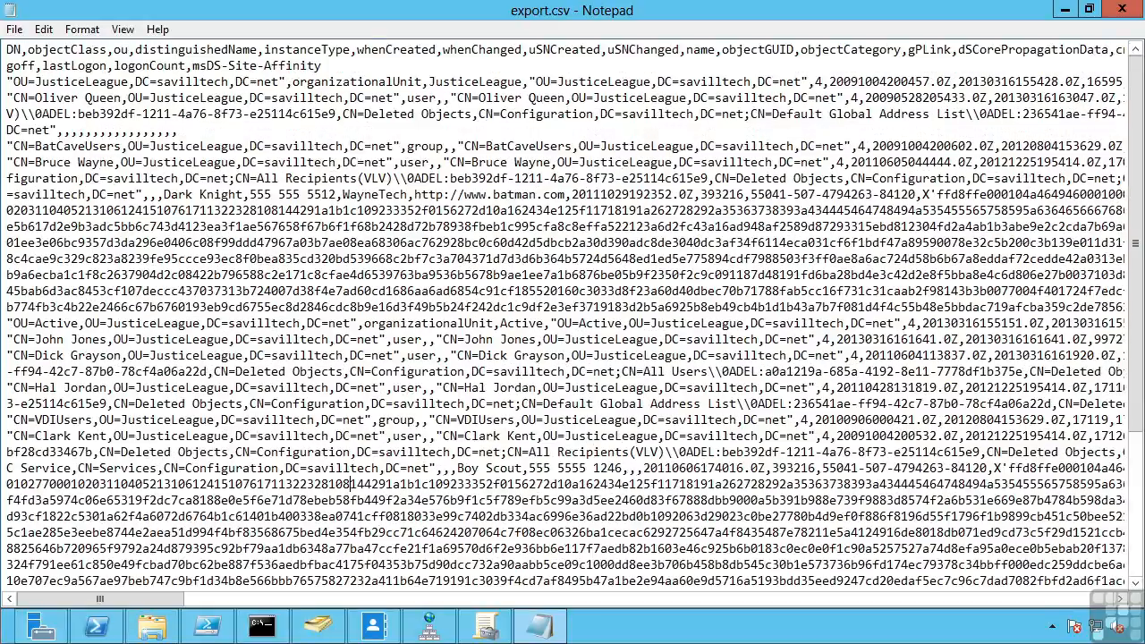
left_click_drag(12, 50, 673, 49)
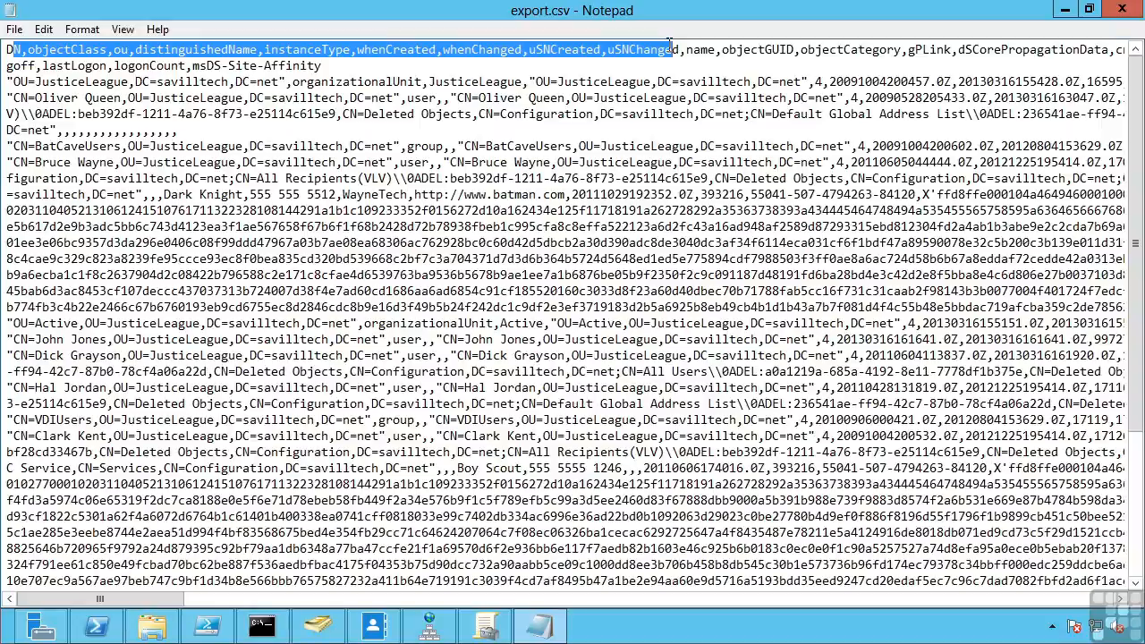
left_click(1131, 12)
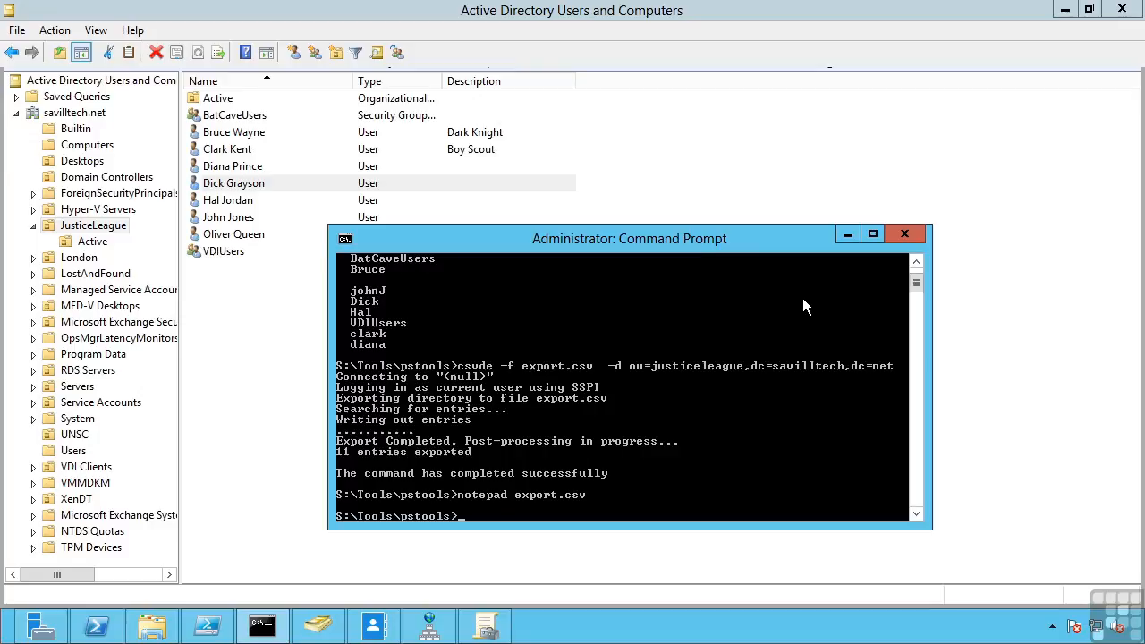
Export ou=justiceleague,dc=savilltech,dc=net to export.ldf with ldifde.
type("ldifde -f export.ldf  -d ou=justiceleague,dc=savilltech,dc=net")
key("Return")
Open export.ldf in Notepad, review how its object entries are structured, and close it.
type("notepad export.ldf")
key("Return")
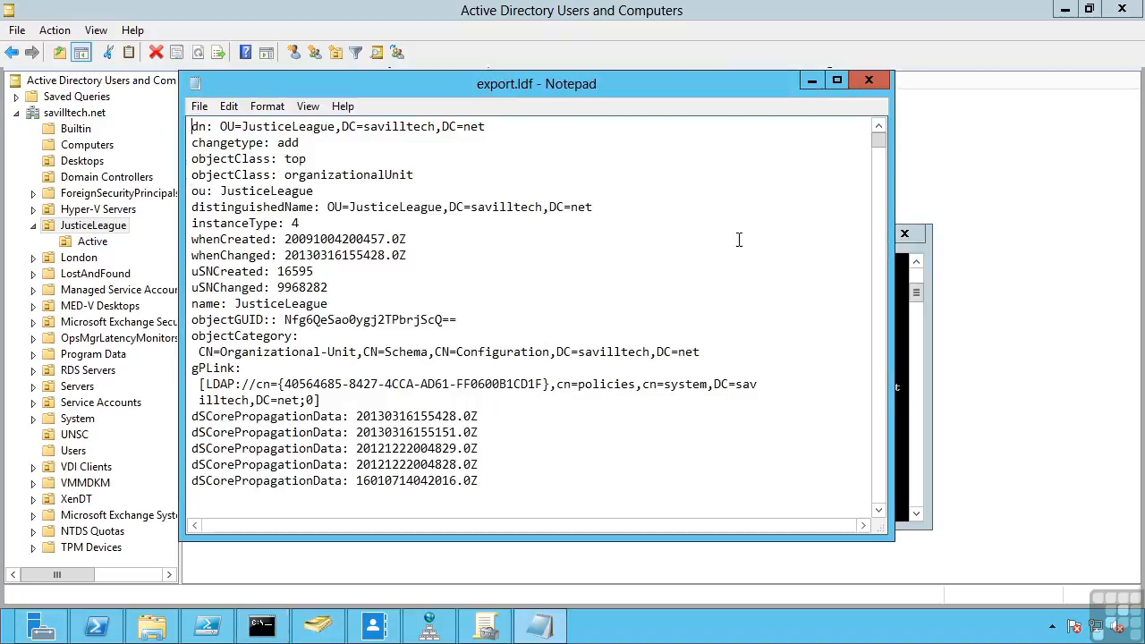
scroll(742, 239, "down", 5)
scroll(770, 223, "down", 20)
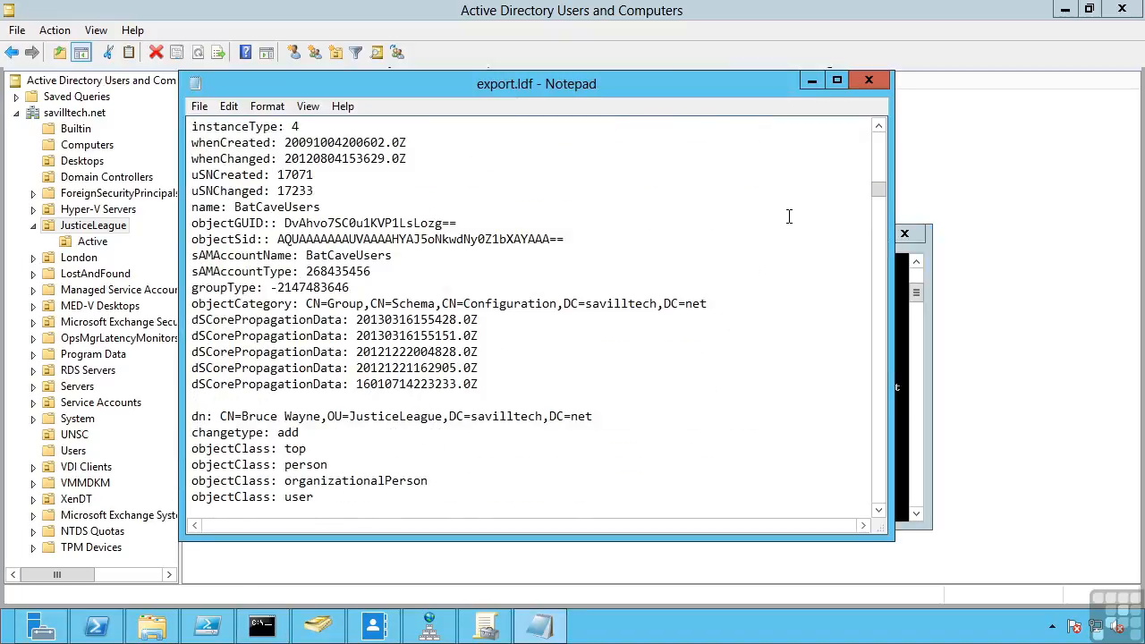
left_click(866, 79)
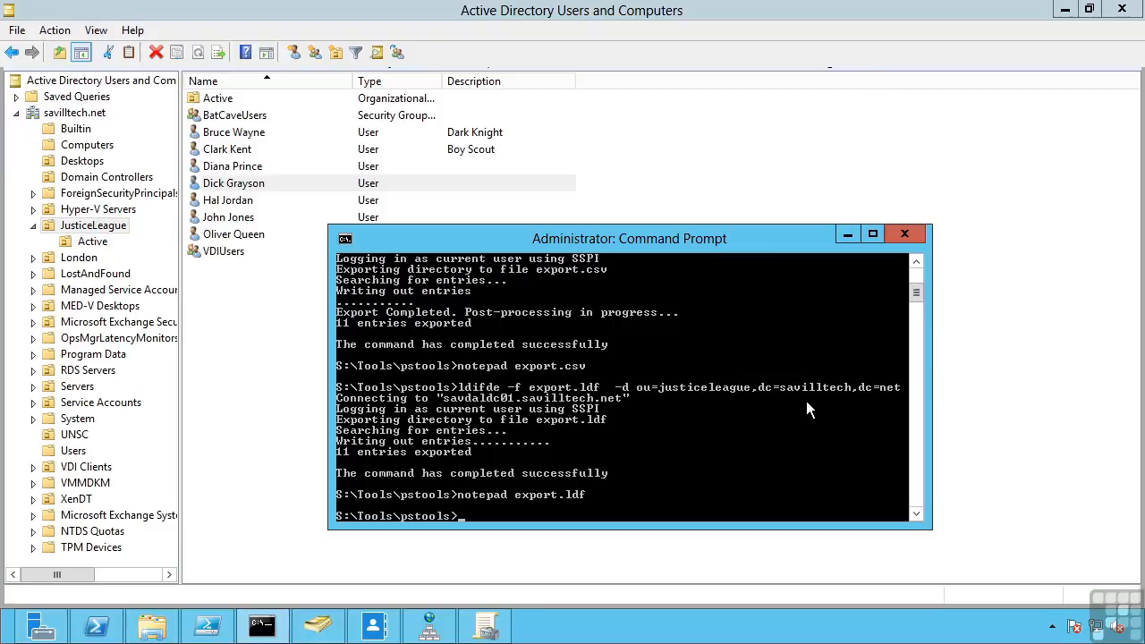
Rerun the earlier dsquery for the sAMAccountName attributes in ou=JusticeLeague,dc=savilltech,dc=net.
key("Up")
key("Up")
key("Up")
key("Up")
key("Up")
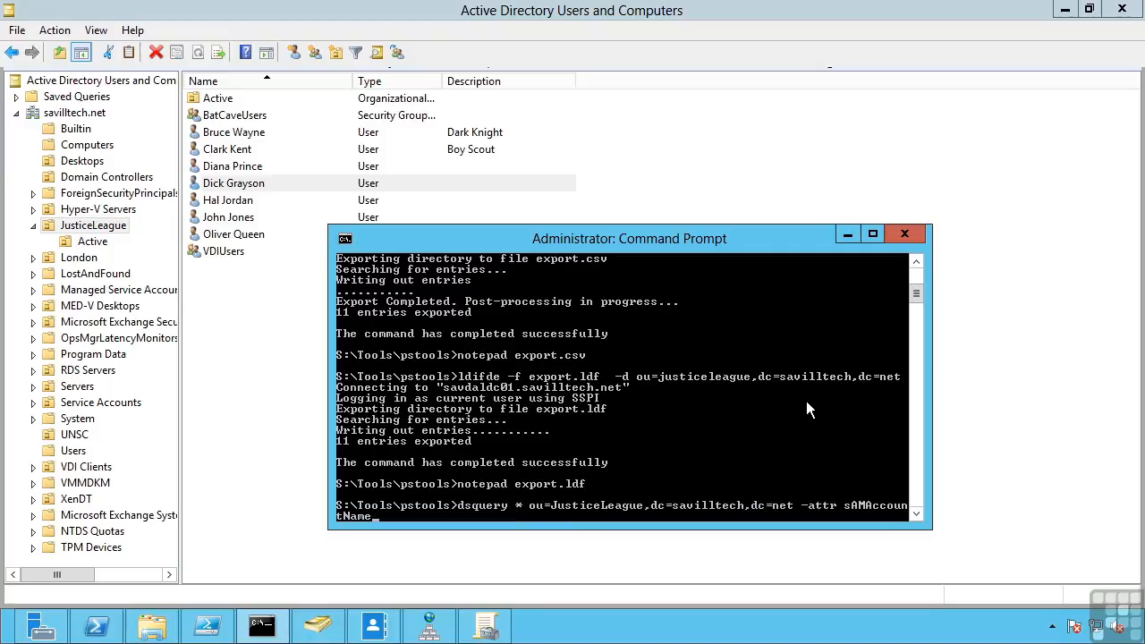
key("Return")
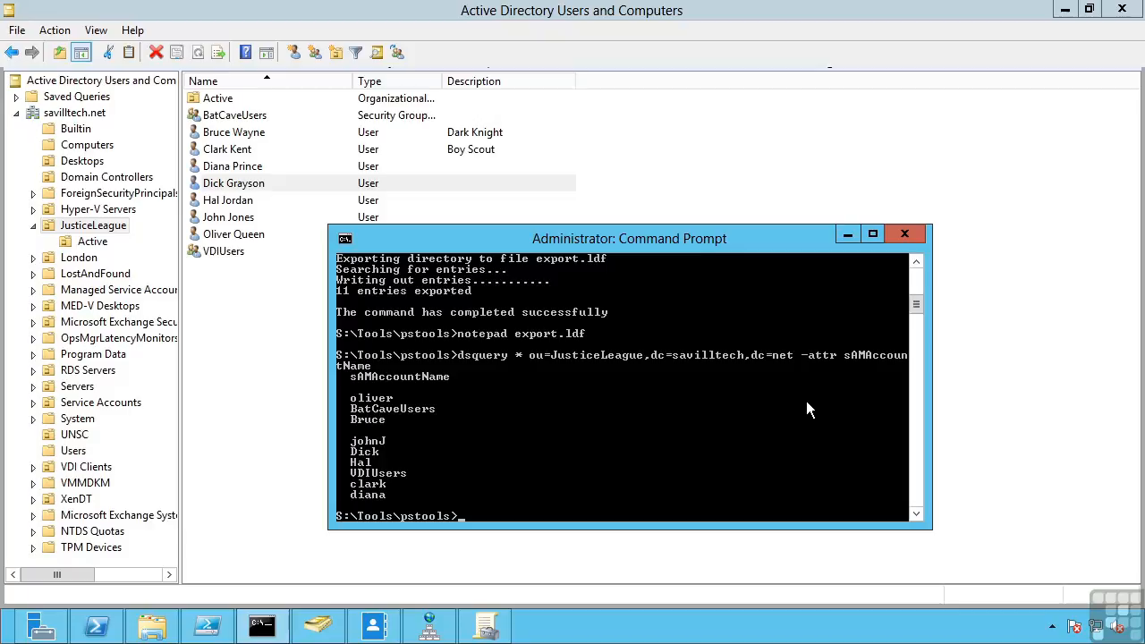
Rework the dsquery command into dsget user with the user's quoted distinguished name in ou=JusticeLeague,dc=savilltech,dc=net, and try running it.
key("Up")
key("BackSpace")
key("BackSpace")
key("BackSpace")
key("BackSpace")
key("BackSpace")
key("BackSpace")
key("BackSpace")
key("BackSpace")
key("BackSpace")
key("BackSpace")
key("BackSpace")
key("BackSpace")
key("BackSpace")
key("BackSpace")
key("BackSpace")
key("BackSpace")
key("BackSpace")
key("BackSpace")
key("BackSpace")
key("BackSpace")
key("BackSpace")
key("Left")
key("Left")
key("Left")
key("Left")
key("Left")
key("Left")
key("Left")
key("Left")
key("Left")
key("Left")
key("Left")
key("Left")
key("Left")
key("Left")
key("Left")
key("BackSpace")
key("BackSpace")
key("BackSpace")
key("BackSpace")
key("BackSpace")
key("BackSpace")
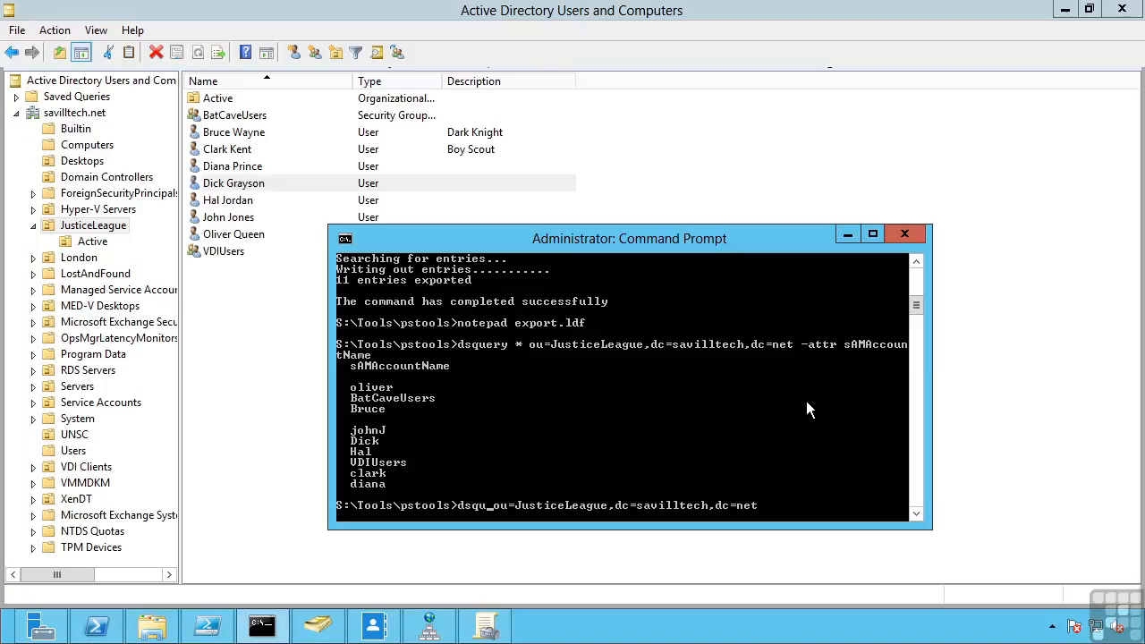
type("user ")
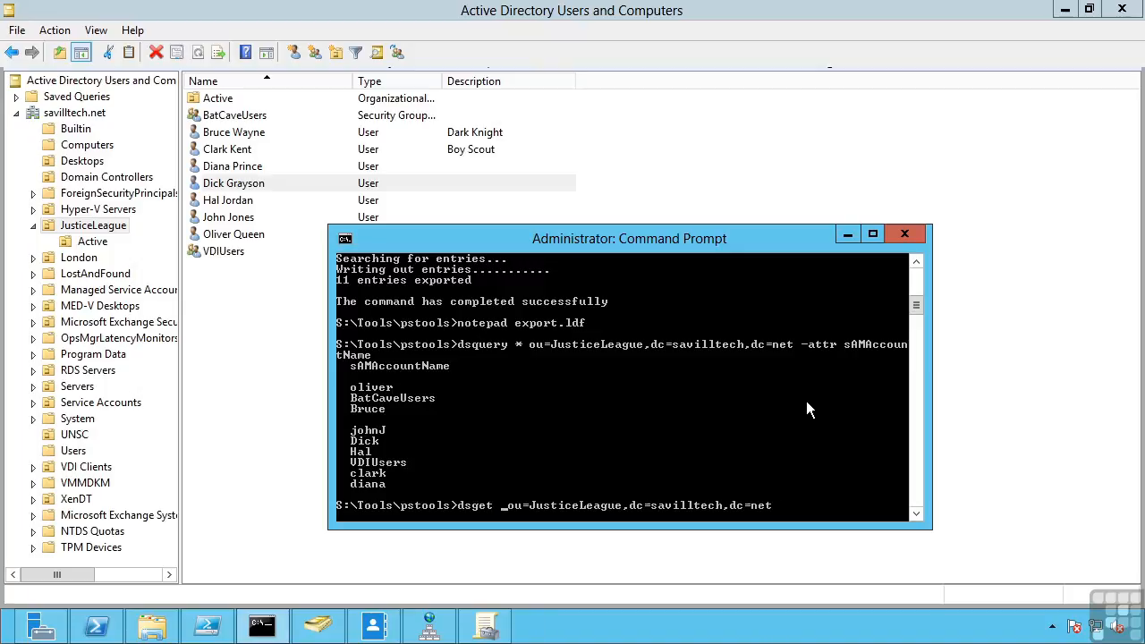
type("\"cn=")
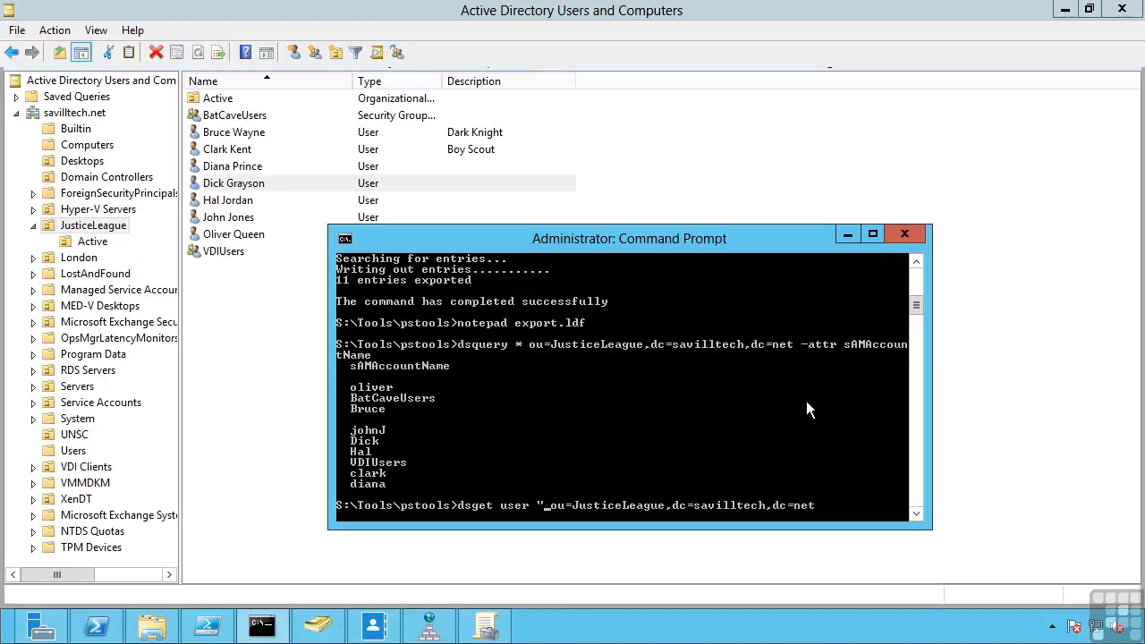
type("disck grays")
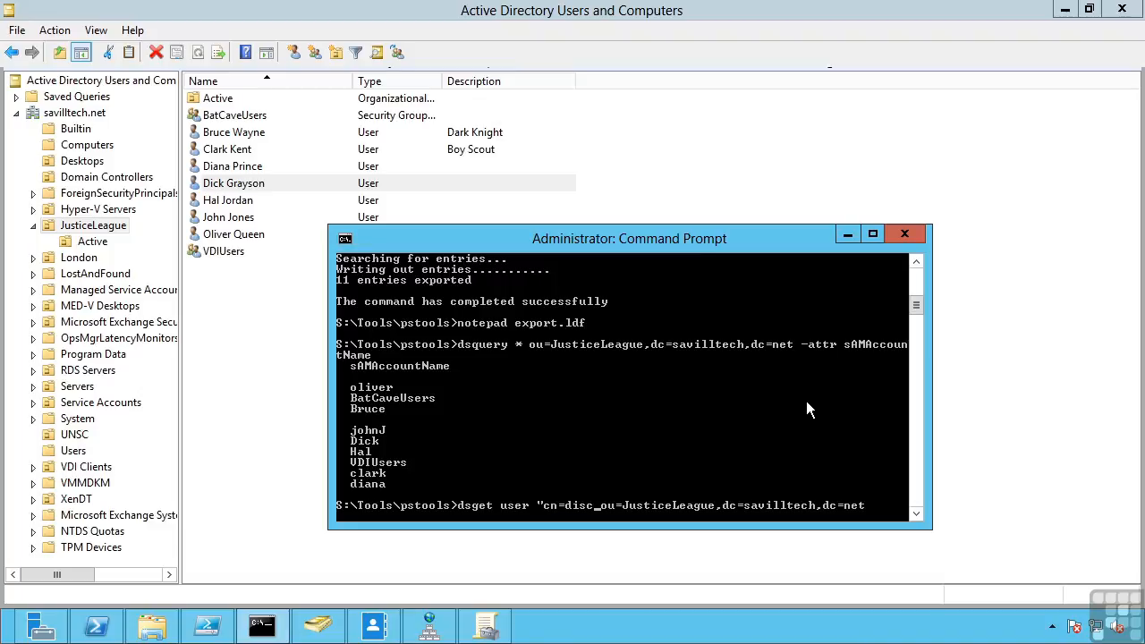
type("on")
key("Right")
key("Right")
key("Right")
key("Right")
key("Right")
key("Right")
key("Right")
key("Right")
key("Right")
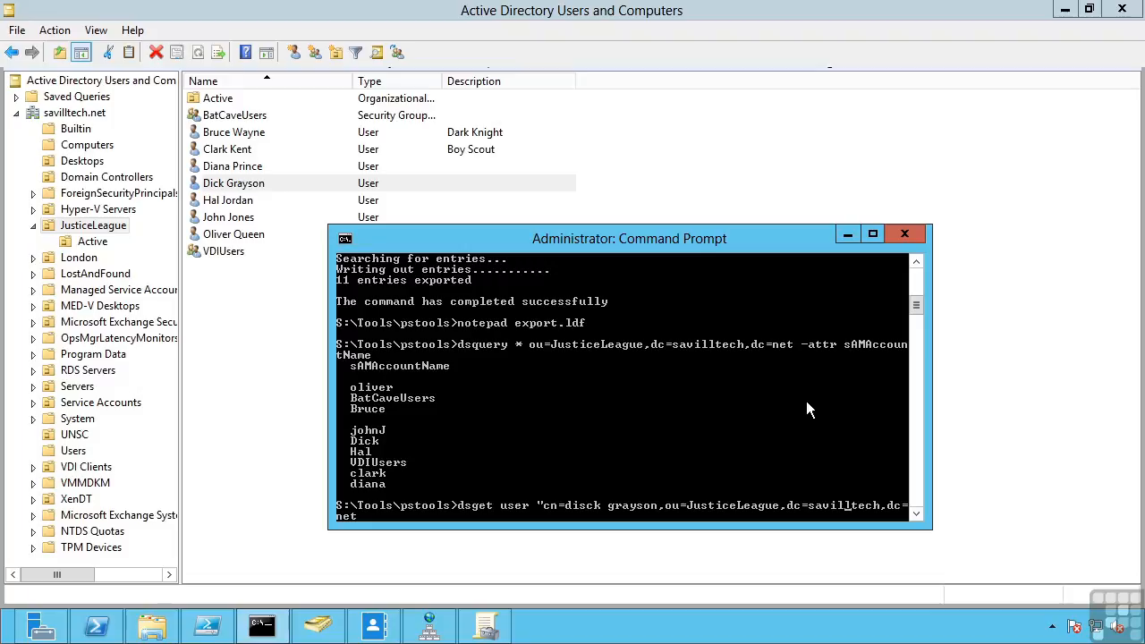
type("\"")
key("Return")
Correct the misspelled first name in the dsget user command and run it again.
key("Up")
key("ctrl+Left")
key("Left")
key("Left")
key("Left")
key("BackSpace")
key("Return")
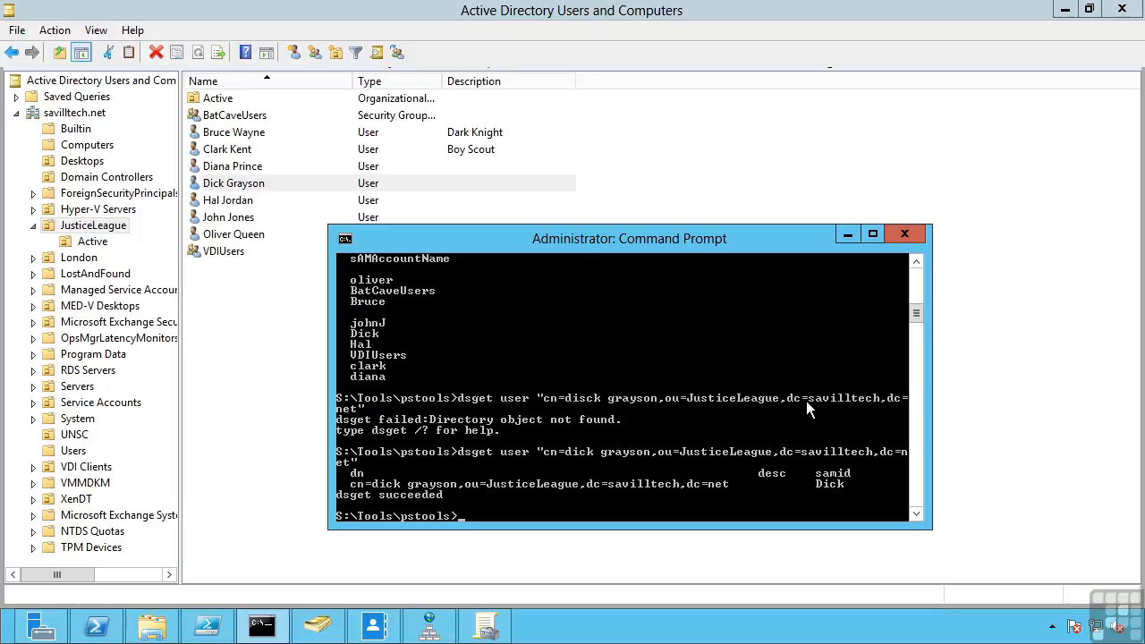
Turn the dsget command into dsmod user and set the same user's department to "Justice League" with -dept.
key("Up")
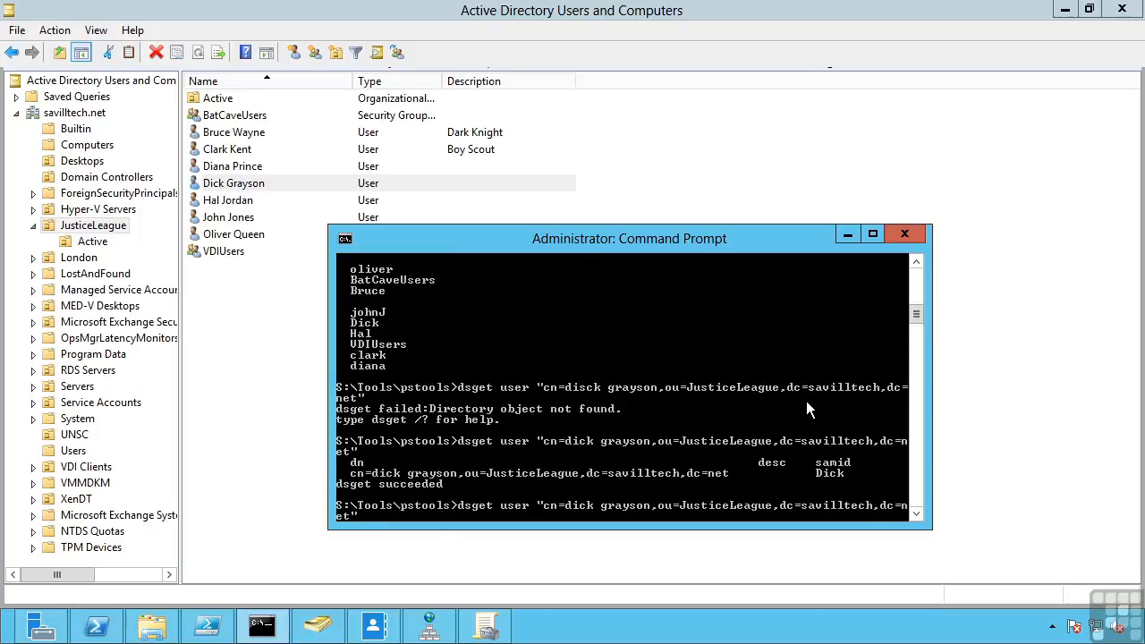
key("BackSpace")
key("BackSpace")
key("BackSpace")
type("mod -dept \"Justice League\"")
key("Return")
Check the modified user's department in Active Directory Users and Computers, close the properties, and minimize the console and Command Prompt.
right_click(228, 182)
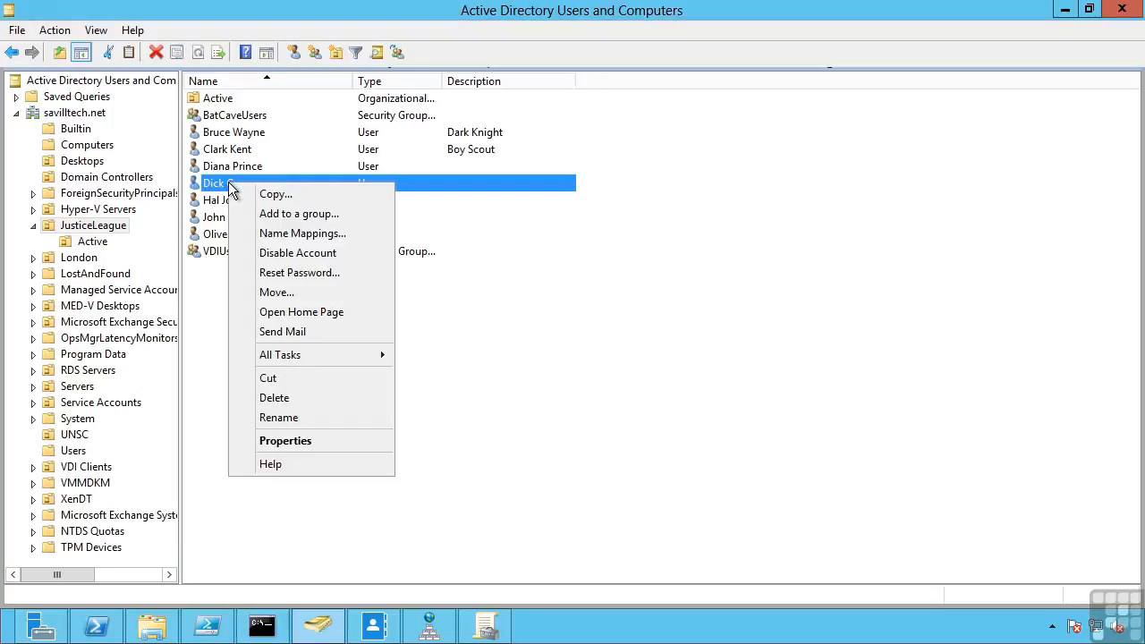
left_click(283, 442)
left_click(699, 148)
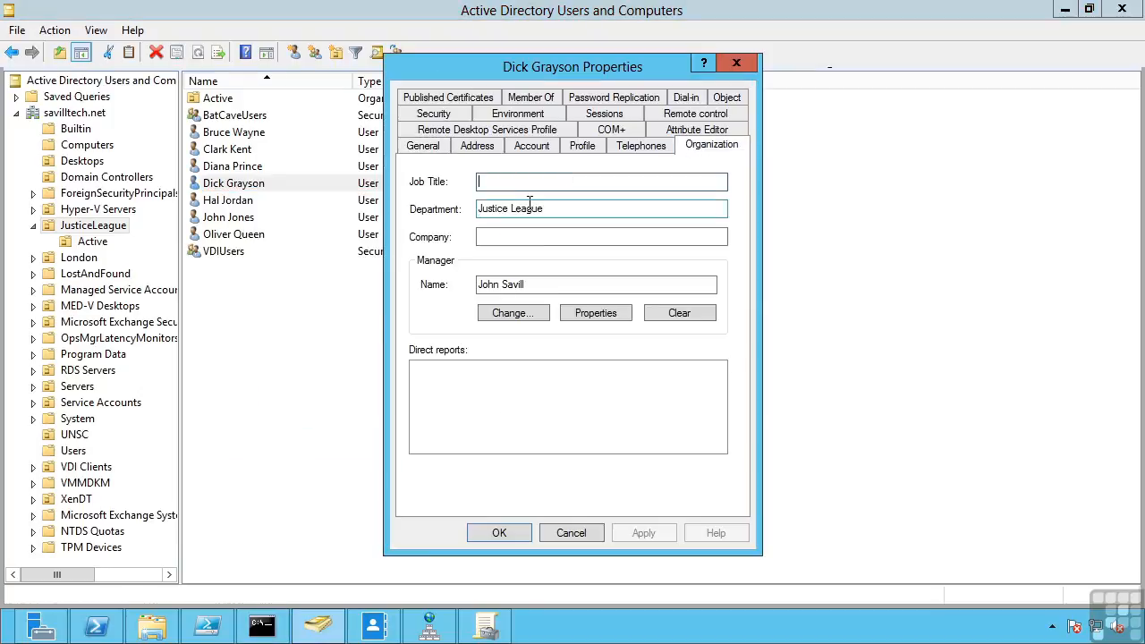
left_click(572, 533)
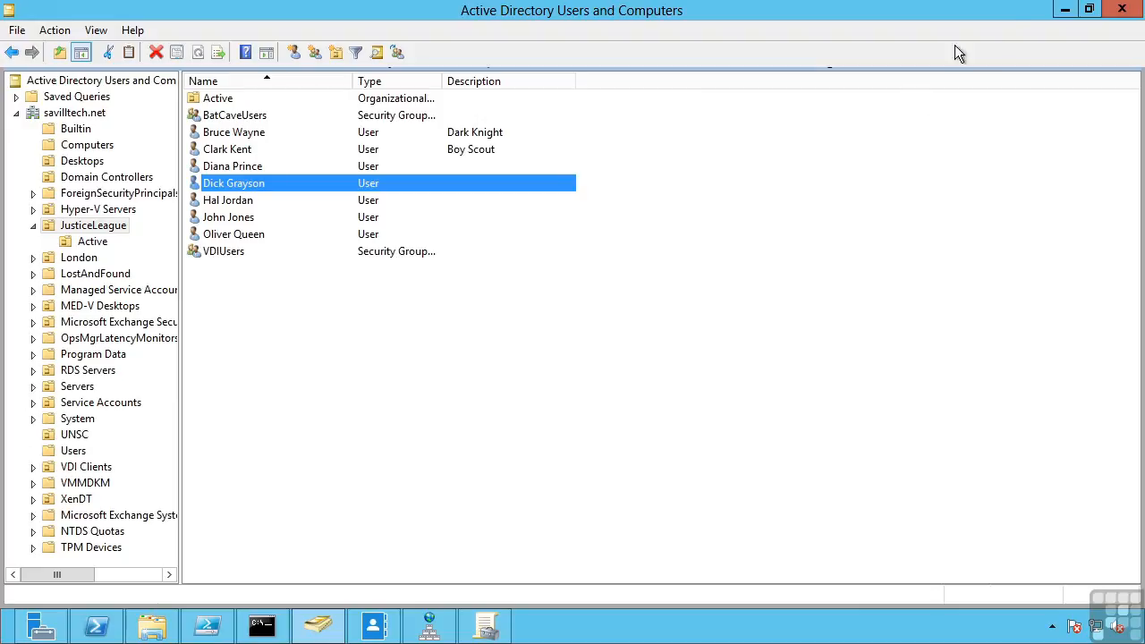
left_click(1065, 9)
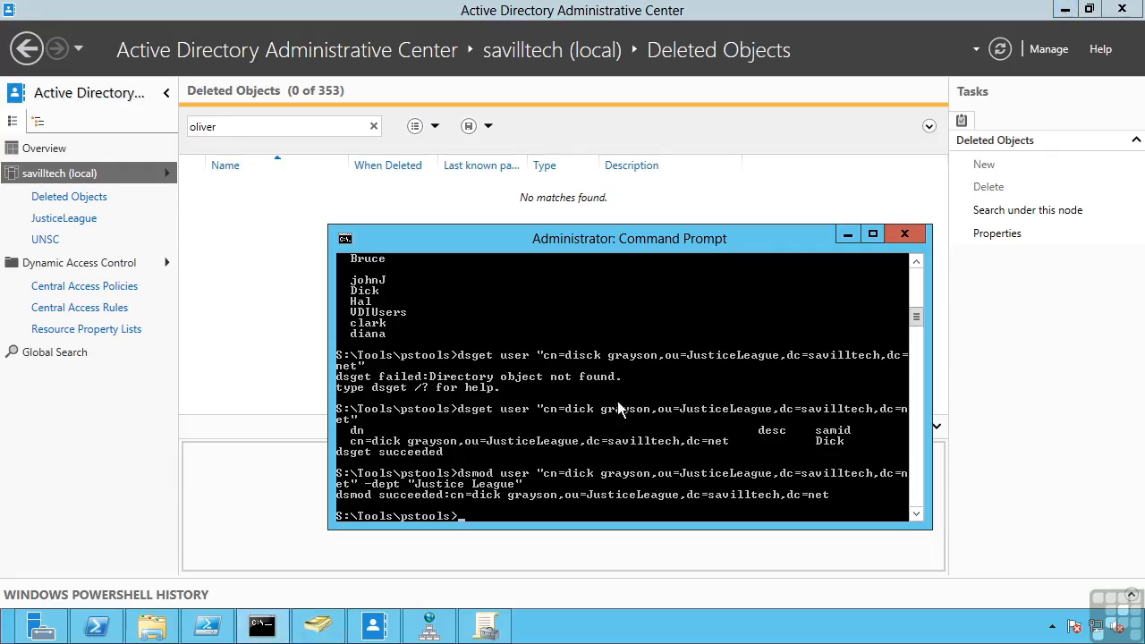
left_click(847, 236)
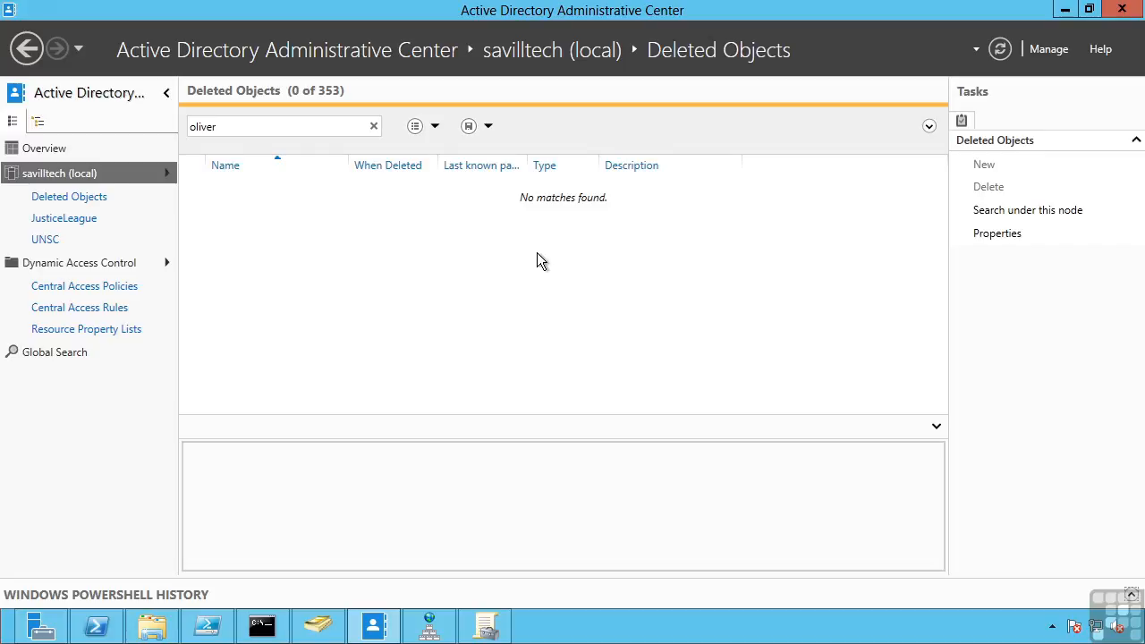
Switch to Windows PowerShell ISE, filter the command list by "ad", and browse the matching cmdlets.
left_click(206, 626)
left_click_drag(969, 135, 898, 132)
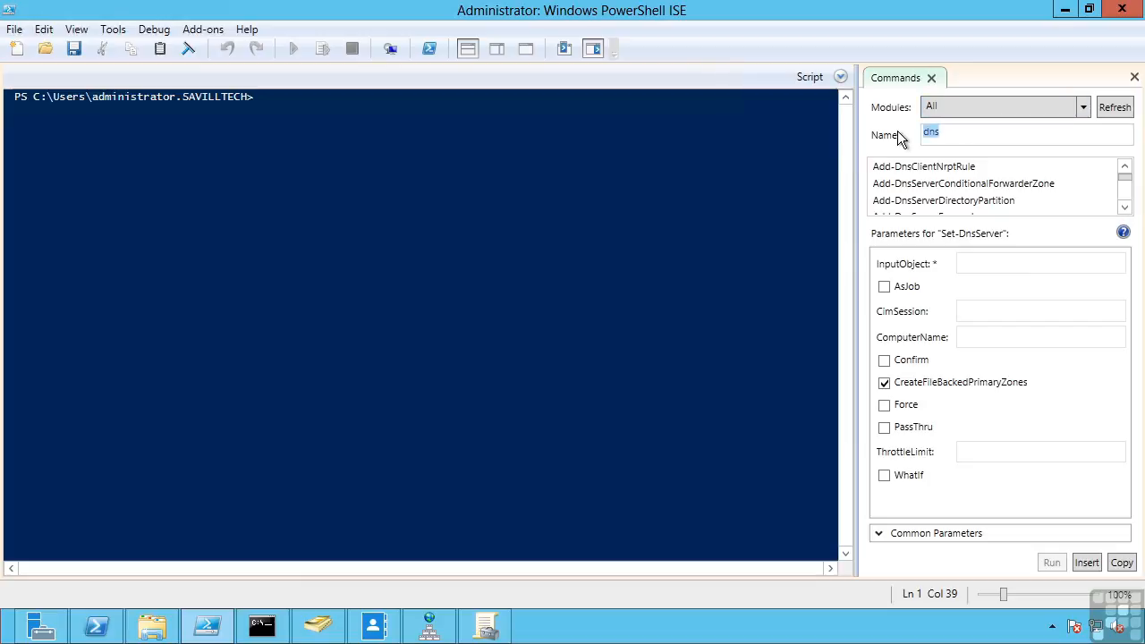
key("BackSpace")
type("ad")
left_click_drag(1127, 188, 1142, 536)
Switch to Active Directory Administrative Center and open the JusticeLeague OU.
left_click(372, 626)
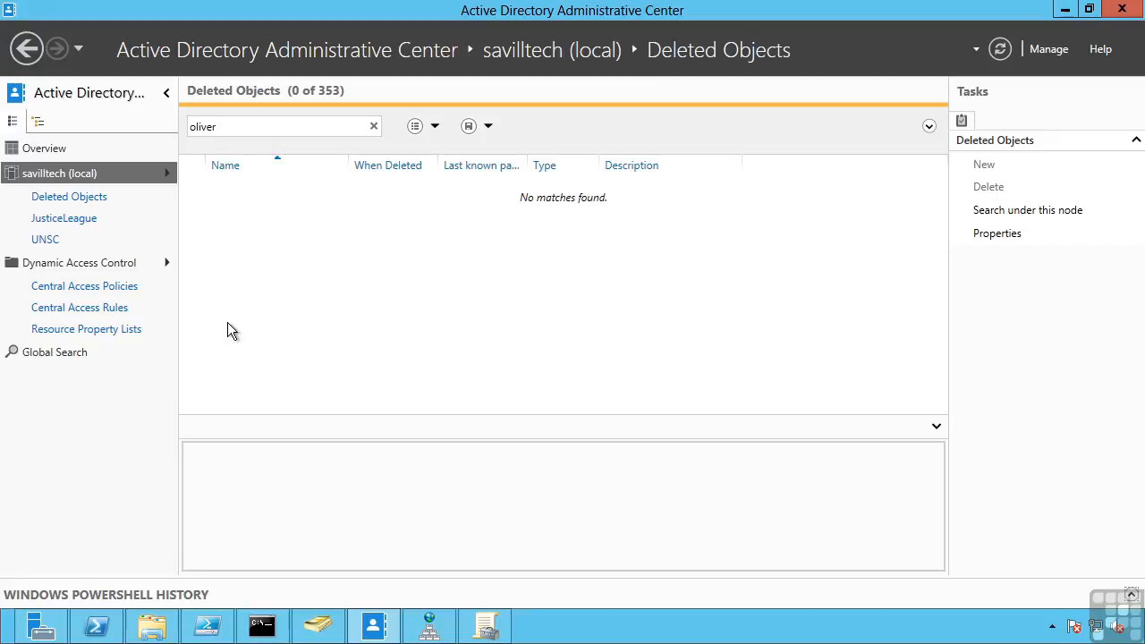
left_click(77, 222)
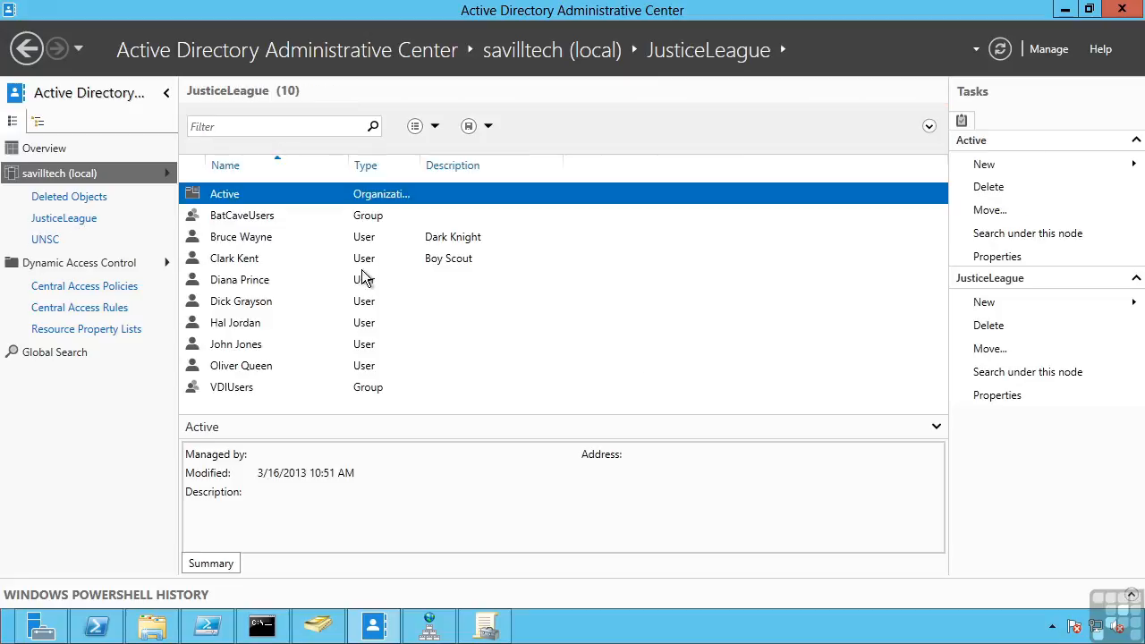
Disable the fourth user account in the JusticeLeague OU and enable it again.
right_click(247, 303)
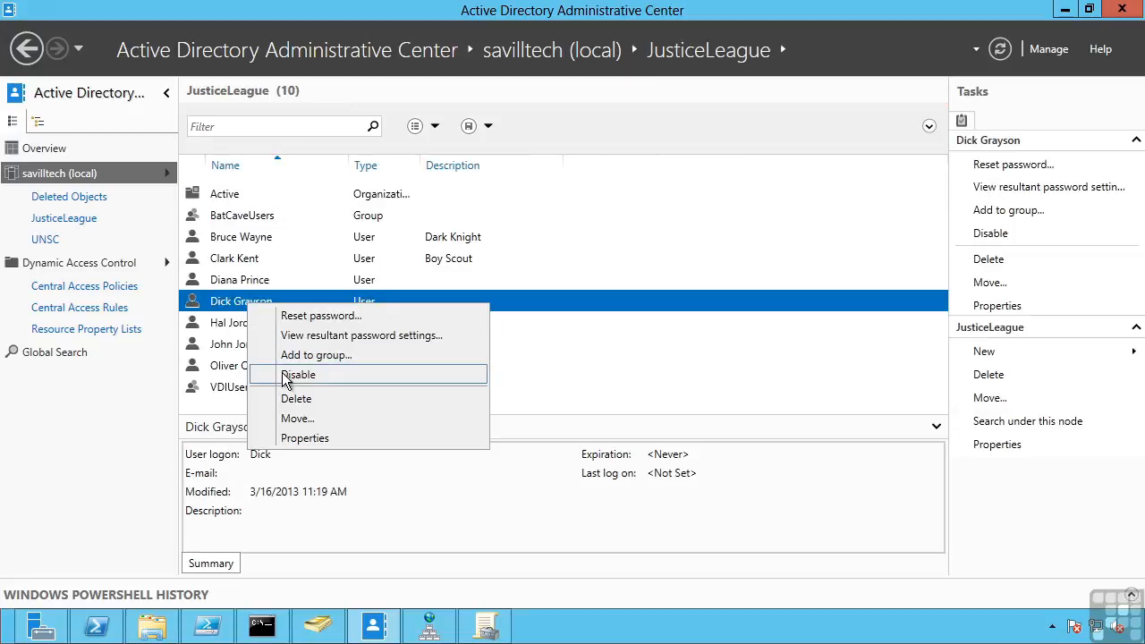
left_click(288, 378)
right_click(260, 302)
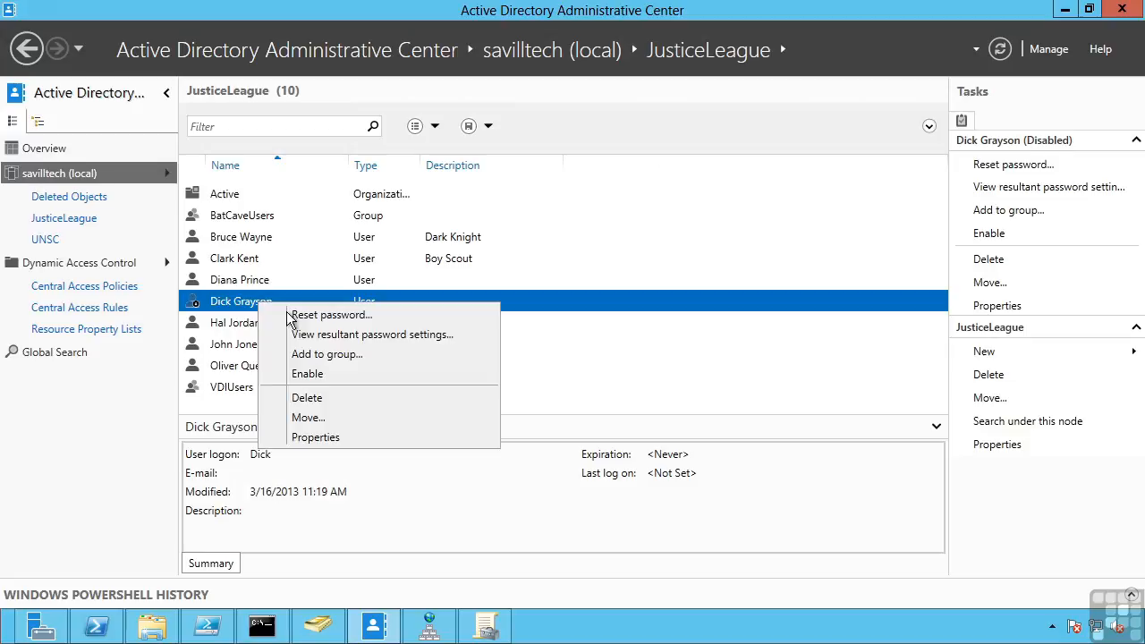
left_click(315, 376)
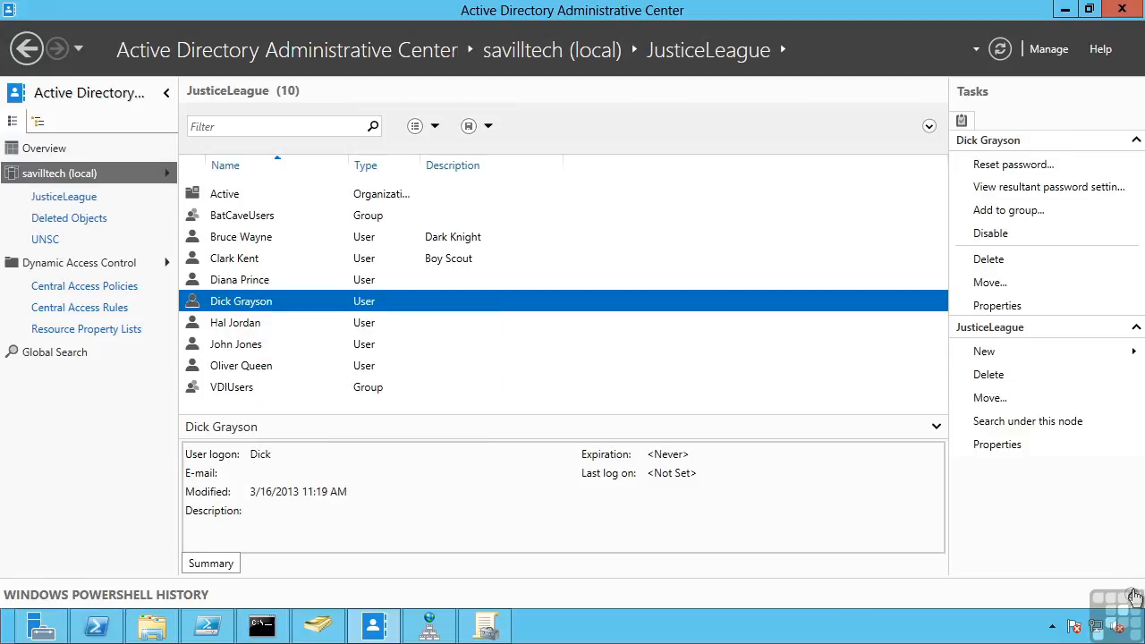
Expand the Windows PowerShell History and examine the two Set-ADObject entries generated by disabling and enabling the user.
left_click(1134, 596)
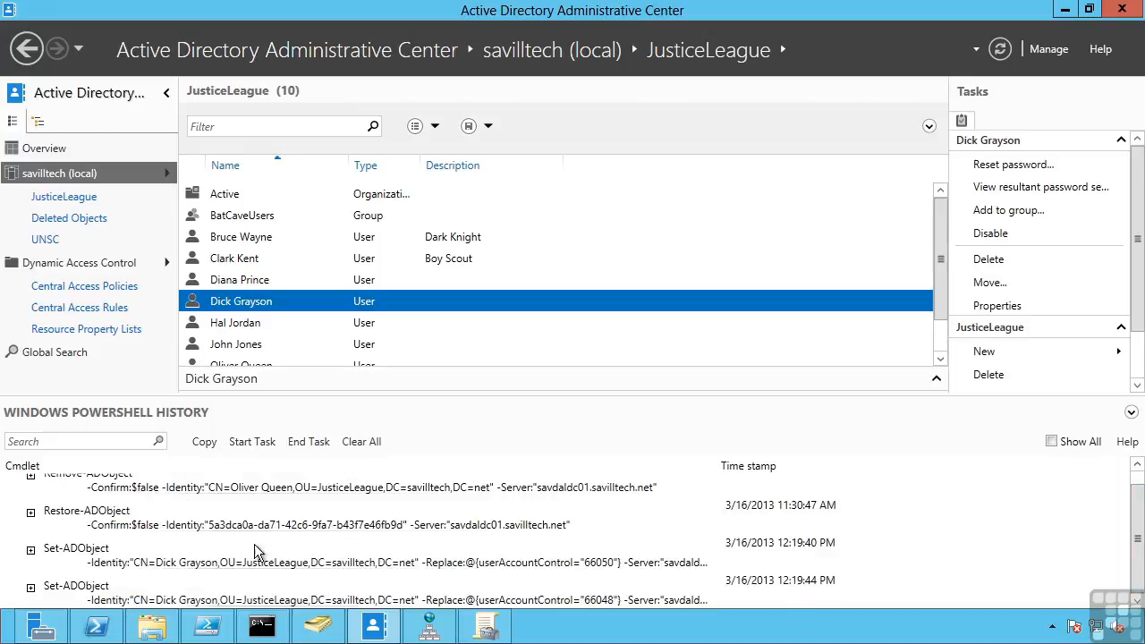
left_click(226, 566)
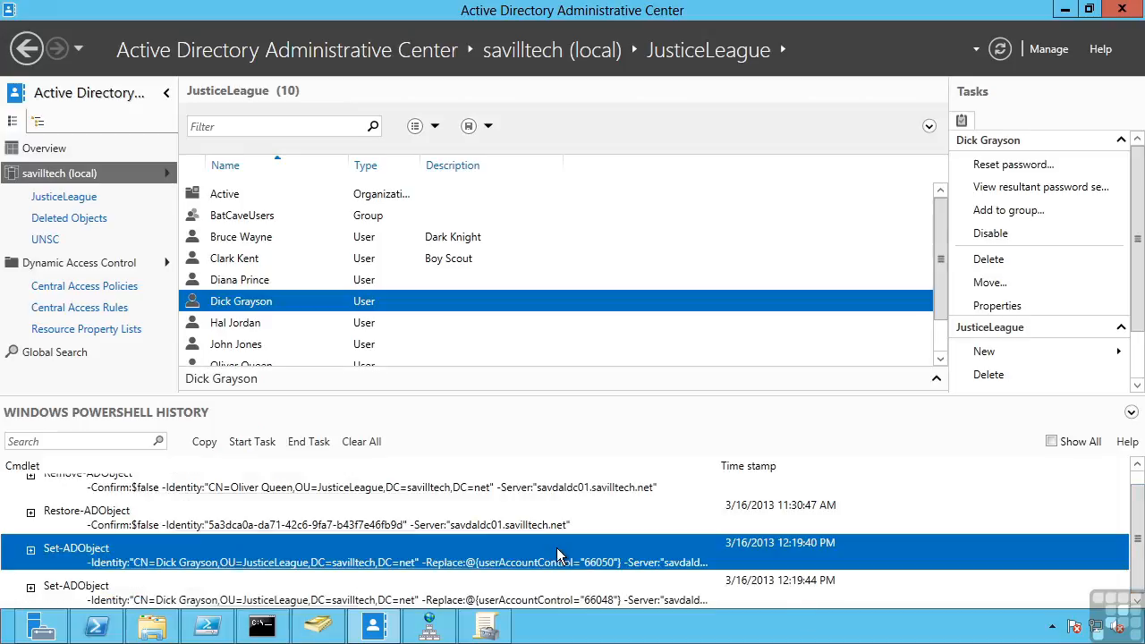
scroll(517, 557, "up", 1)
scroll(517, 557, "down", 1)
left_click(388, 588)
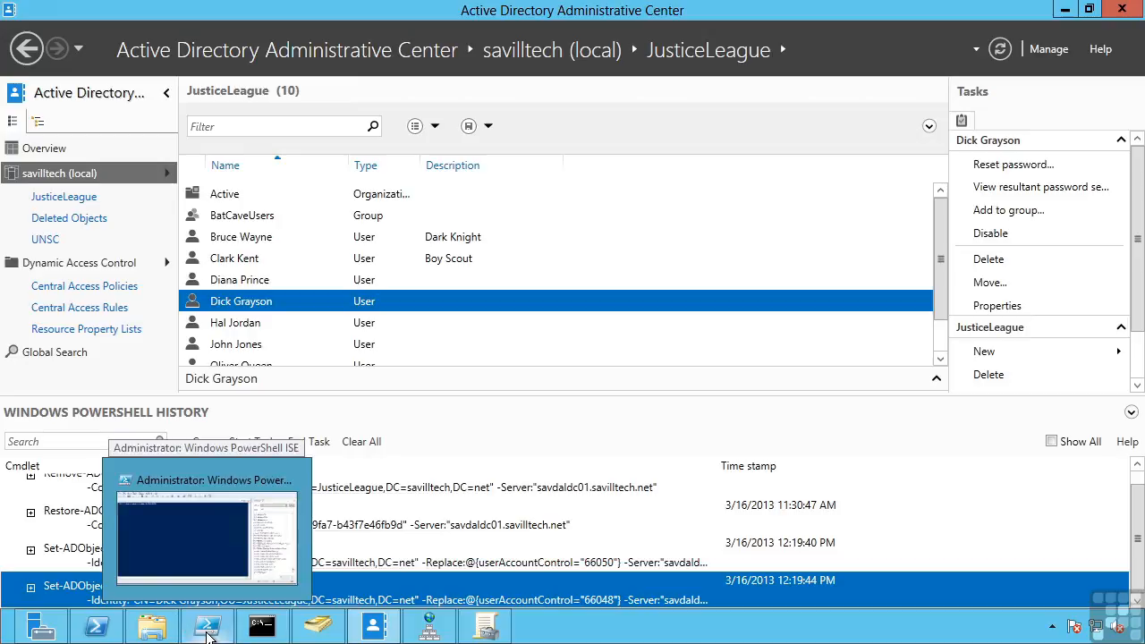
Switch to Windows PowerShell ISE and run get-aduser with a -Filter {name -eq} condition matching that user's full name.
left_click(208, 636)
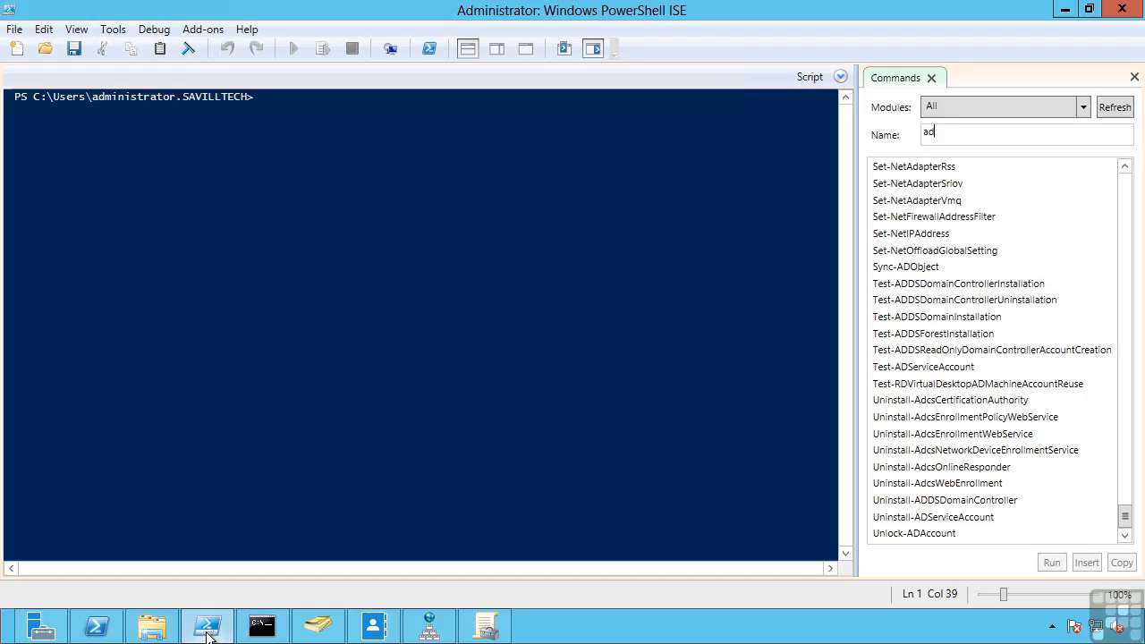
left_click(396, 286)
type("get-aduser -Filter {name -eq \"Dick Grayson\"}")
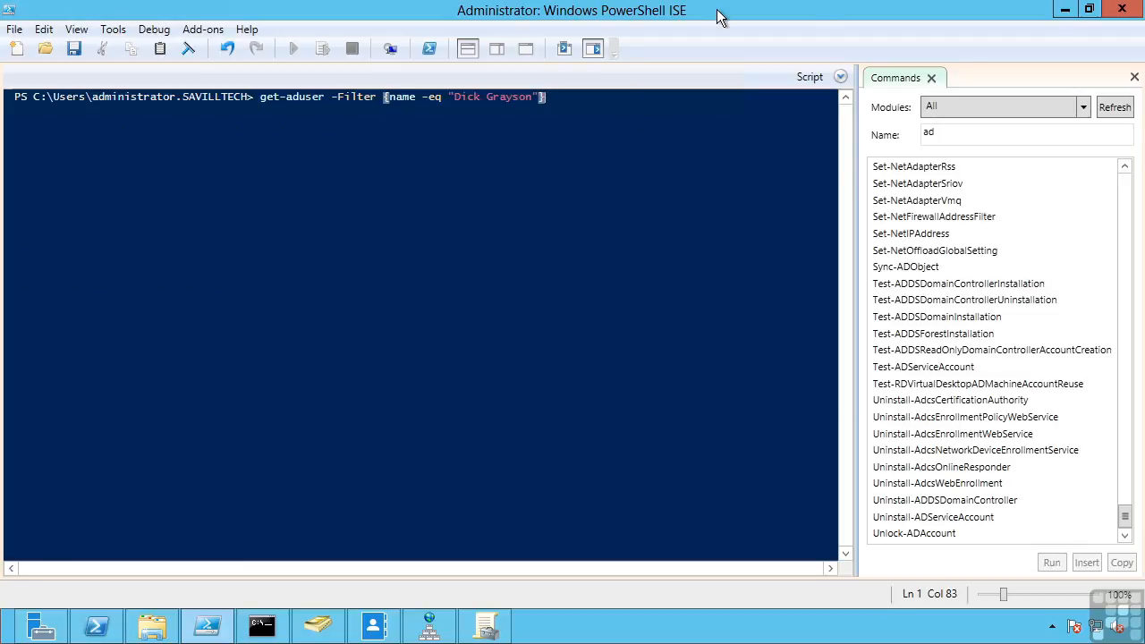
key("Return")
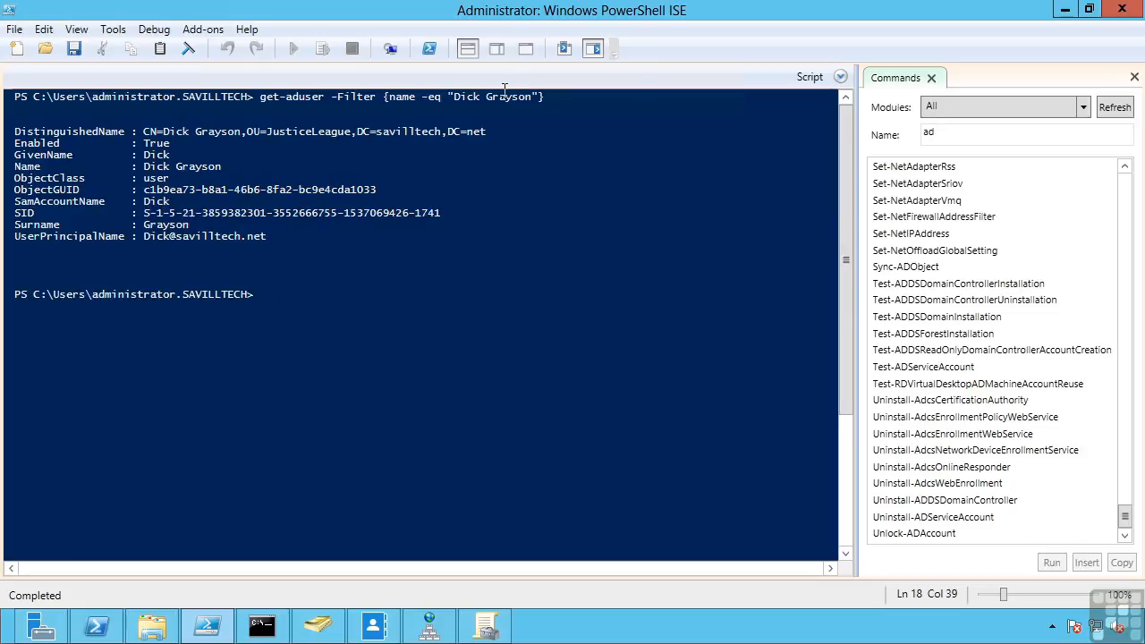
Recall the get-aduser query, pipe it to Disable-ADAccount, and run it.
key("Up")
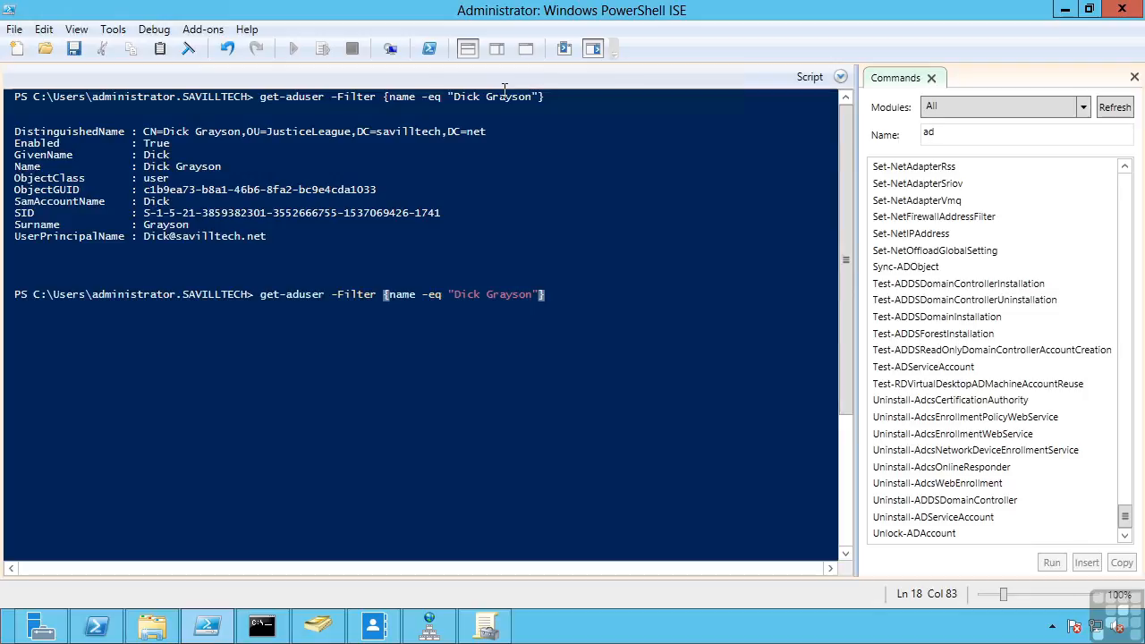
type("| disable-ad")
key("Return")
key("Return")
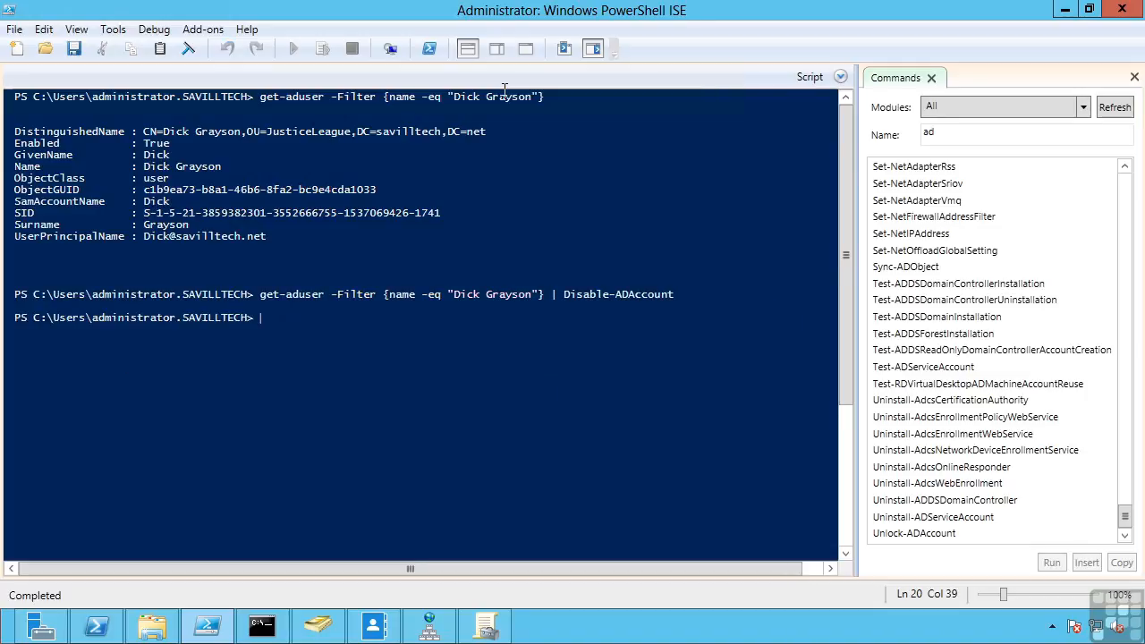
Switch to Active Directory Users and Computers and refresh the JusticeLeague OU to check the account's disabled status.
left_click(318, 626)
left_click(311, 320)
right_click(312, 313)
left_click(352, 427)
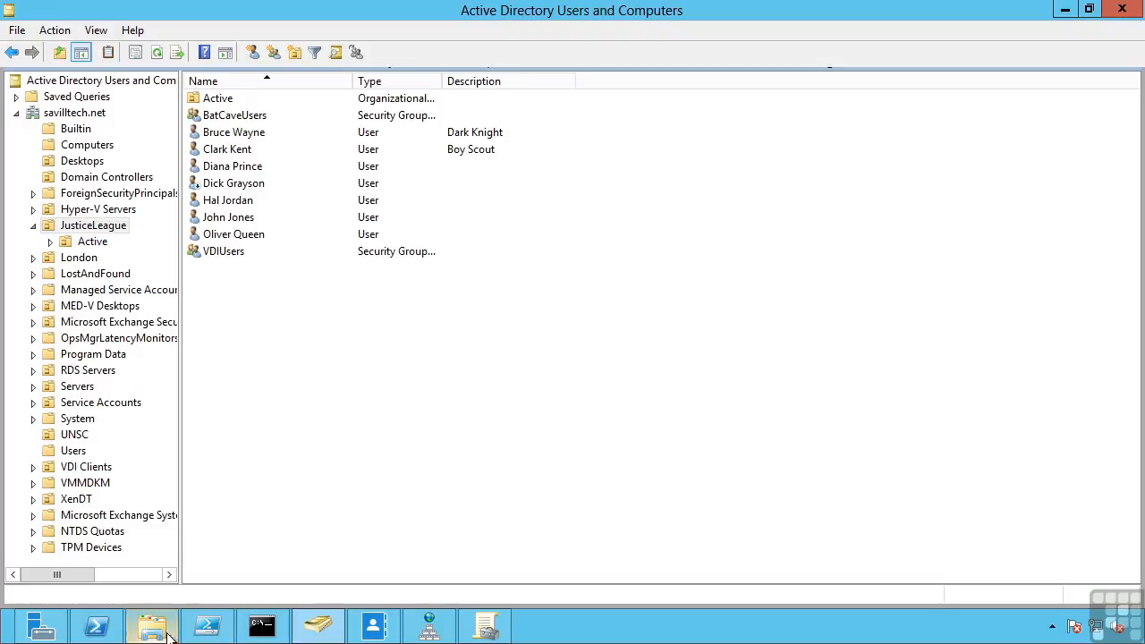
Return to Windows PowerShell ISE, change the piped cmdlet of the last command to Enable-ADAccount, and run it.
left_click(210, 629)
key("Up")
key("Left")
key("Left")
key("Left")
key("Left")
key("Left")
key("Left")
key("Left")
key("Left")
key("BackSpace")
key("BackSpace")
key("BackSpace")
key("BackSpace")
key("BackSpace")
key("BackSpace")
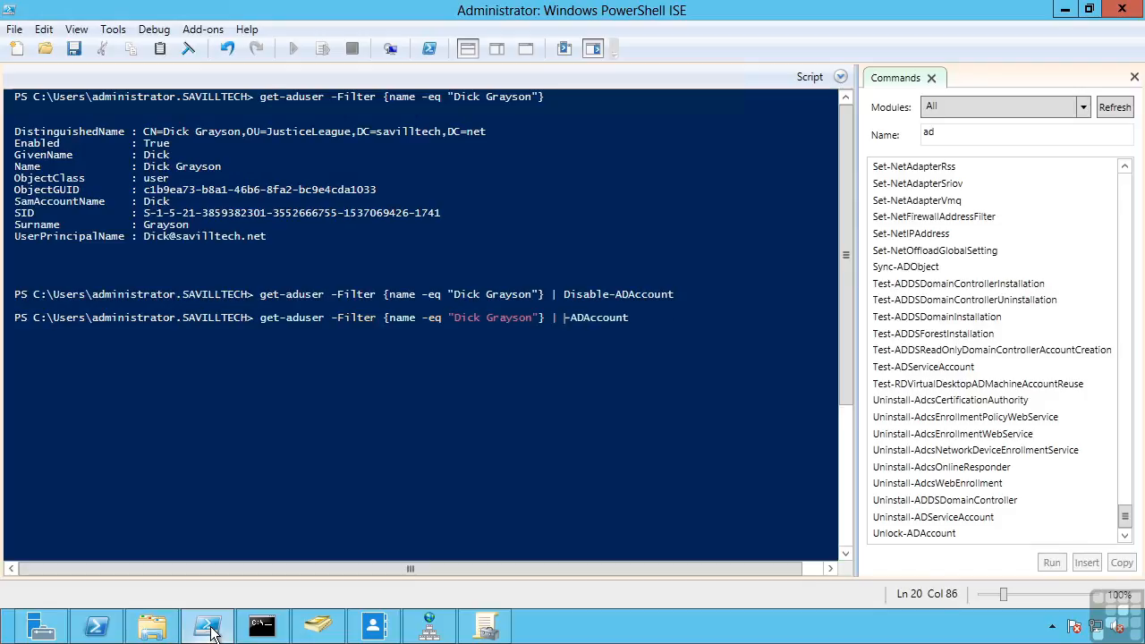
key("BackSpace")
type("Enable-")
key("Return")
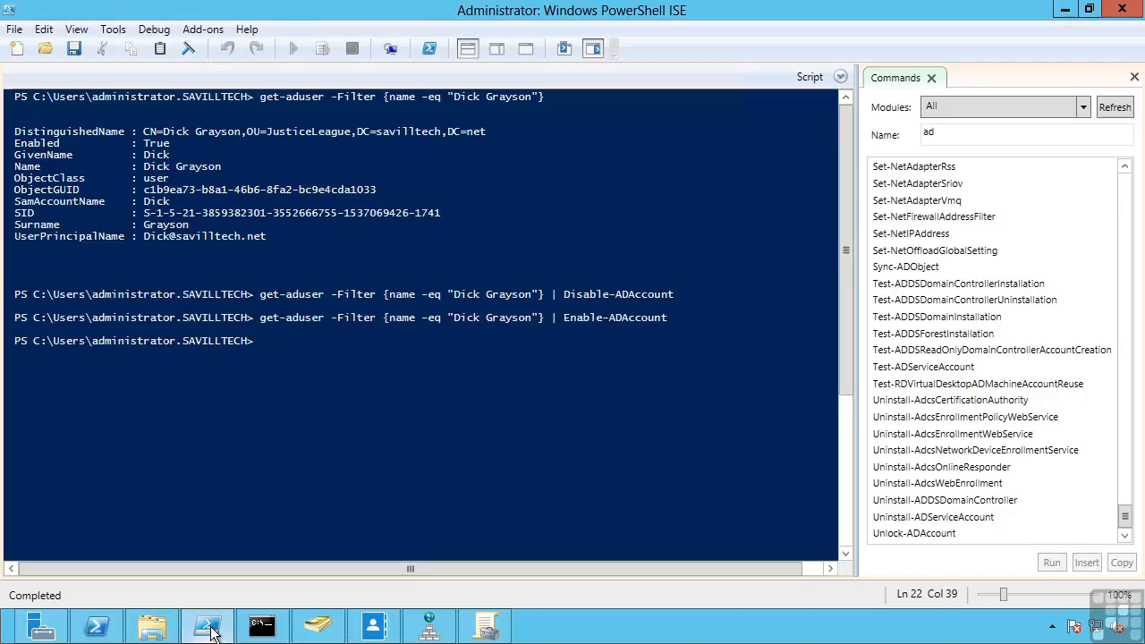
Refresh the JusticeLeague OU in Active Directory Users and Computers to check that the account is enabled again.
left_click(317, 626)
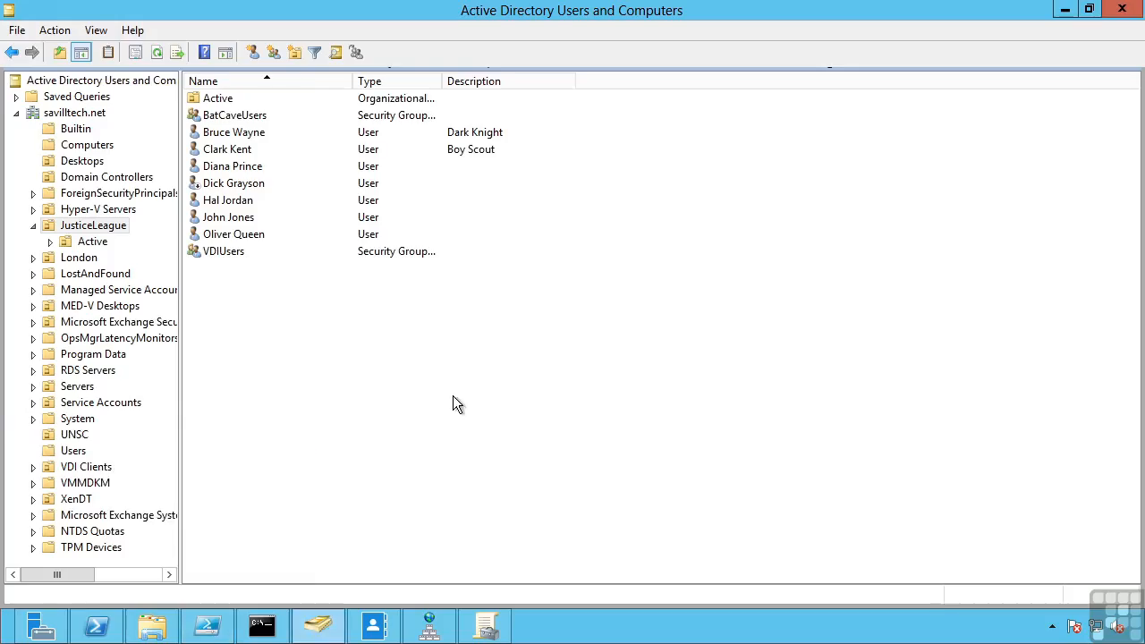
right_click(418, 353)
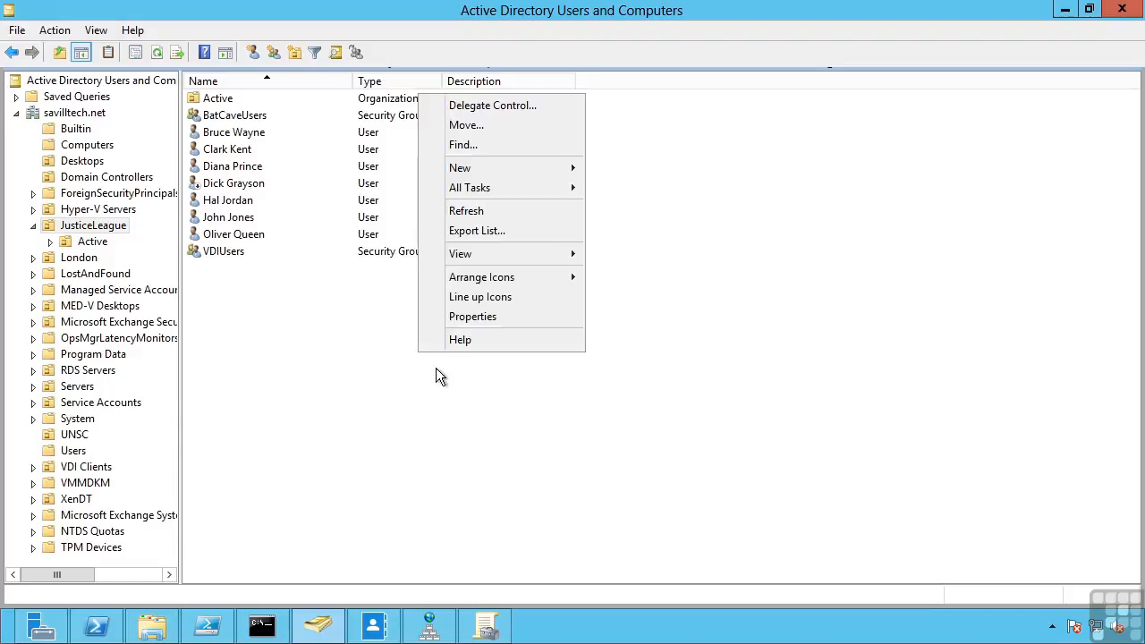
left_click(470, 211)
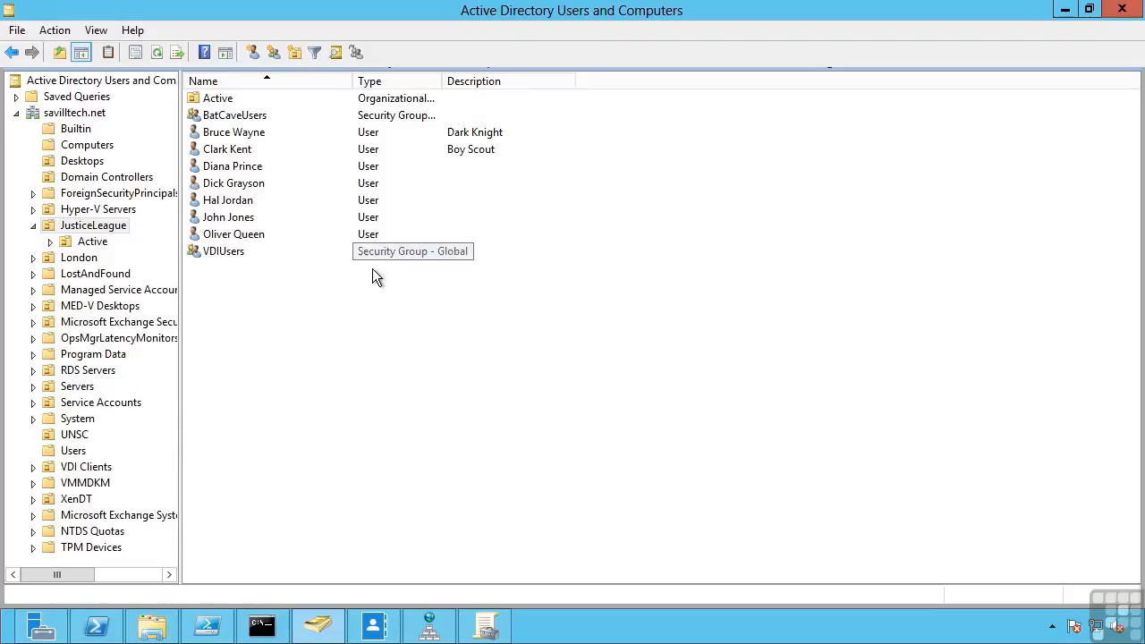
In Active Directory Administrative Center, create a global security group named TestGroup in JusticeLeague and select its New-ADGroup history entry.
left_click(373, 626)
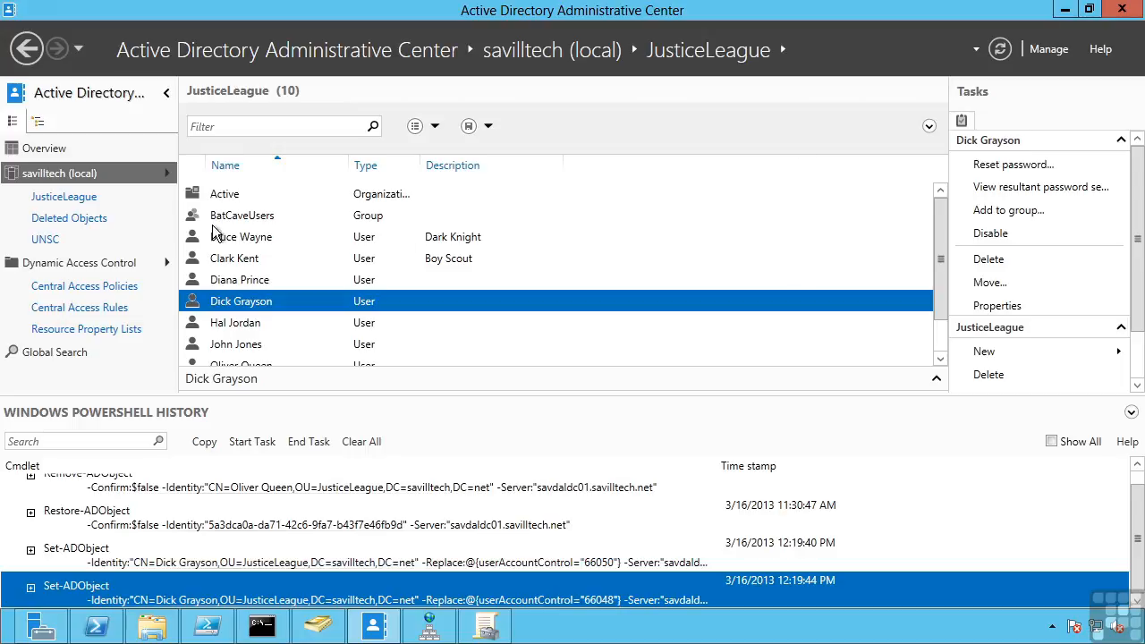
left_click(983, 352)
left_click(862, 379)
type("TestGroup")
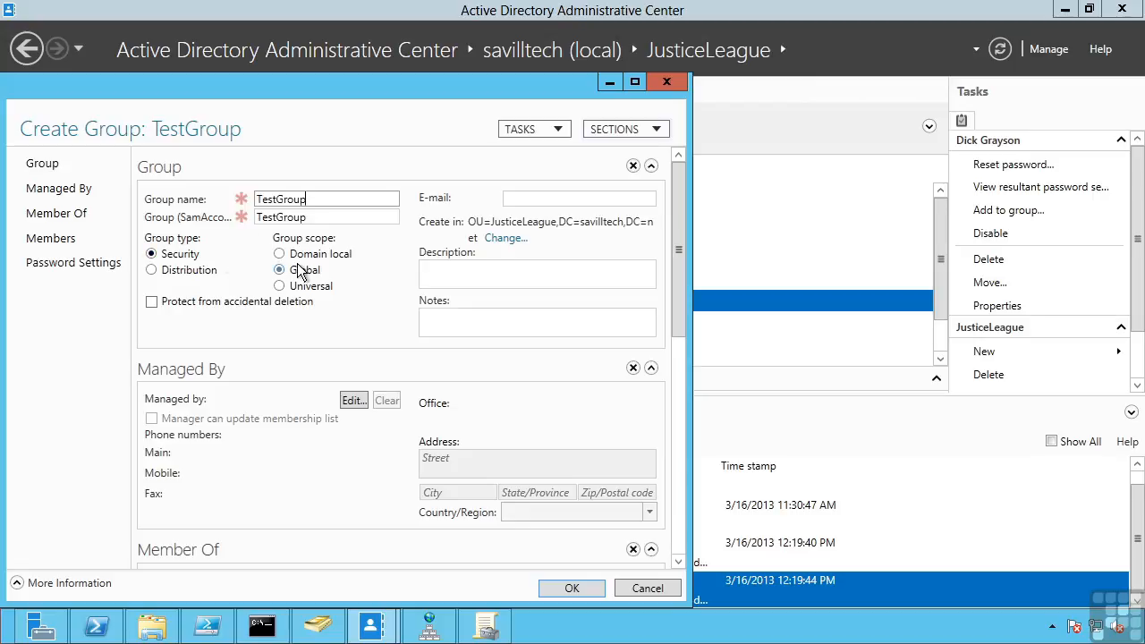
left_click(571, 589)
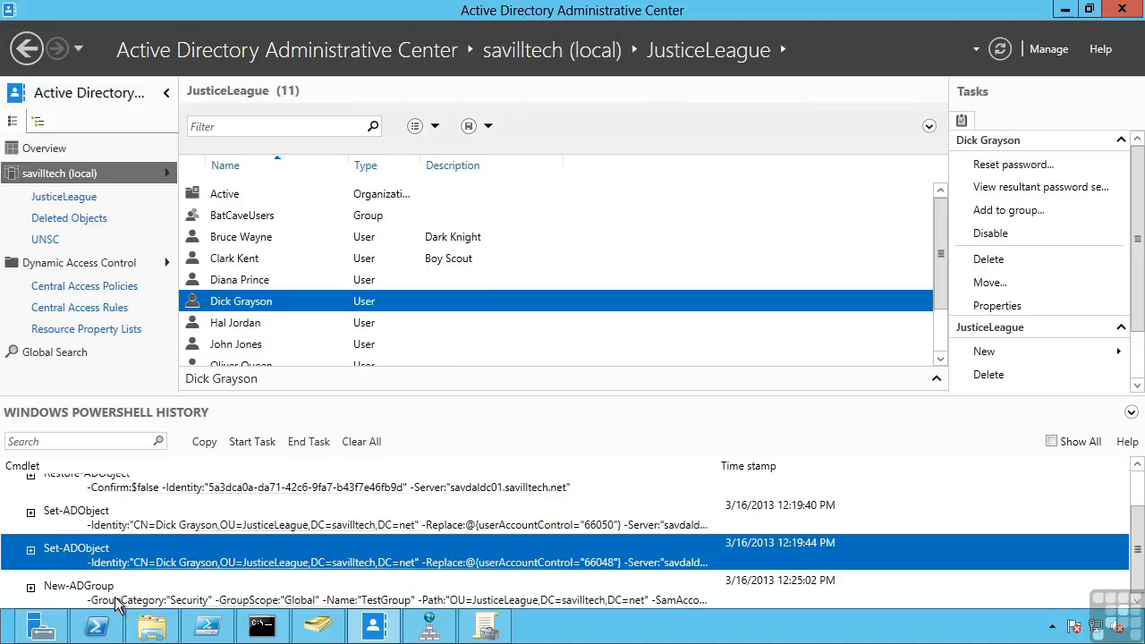
left_click(116, 604)
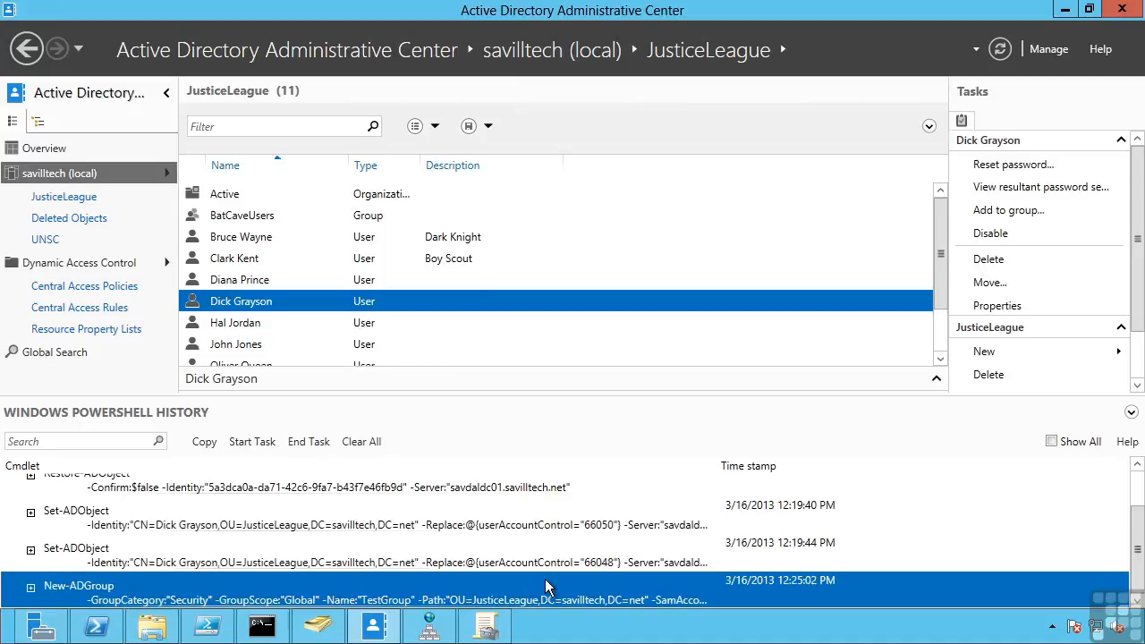
Add the user with logon name "dick" as a member of TestGroup and select the resulting Set-ADGroup history entry.
left_click(942, 328)
double_click(230, 324)
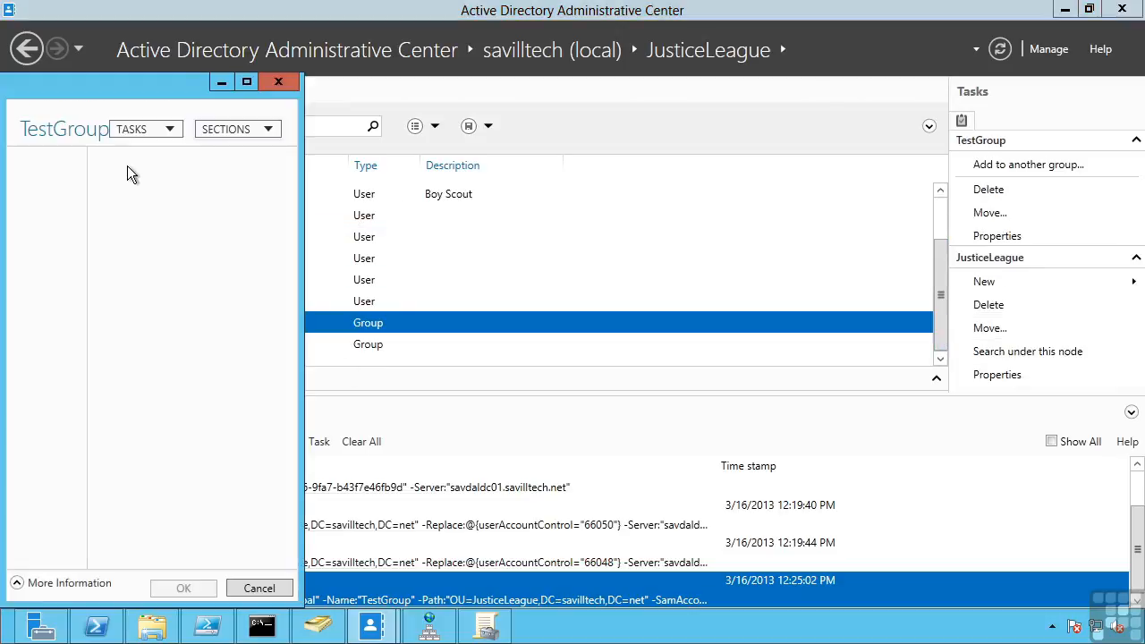
left_click(54, 240)
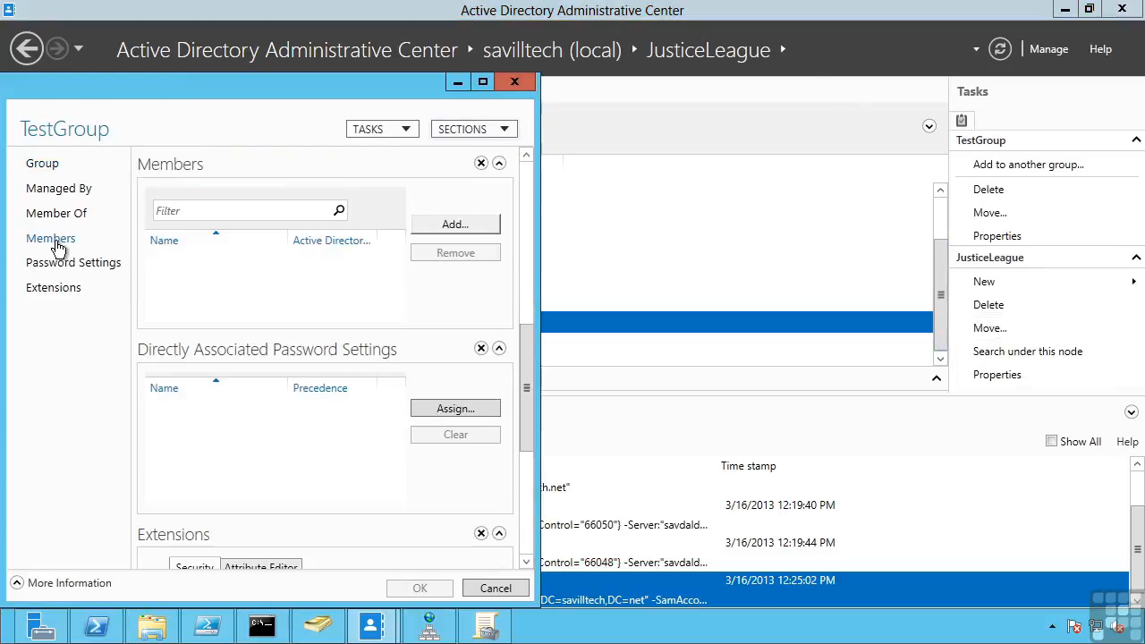
left_click(452, 224)
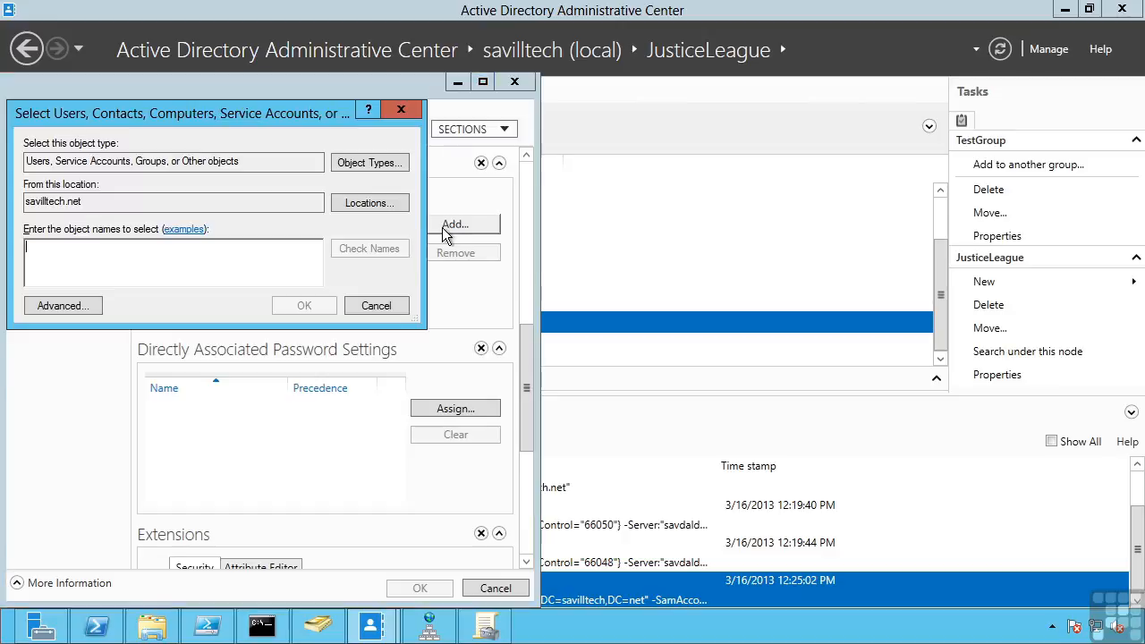
type("dick")
left_click(369, 249)
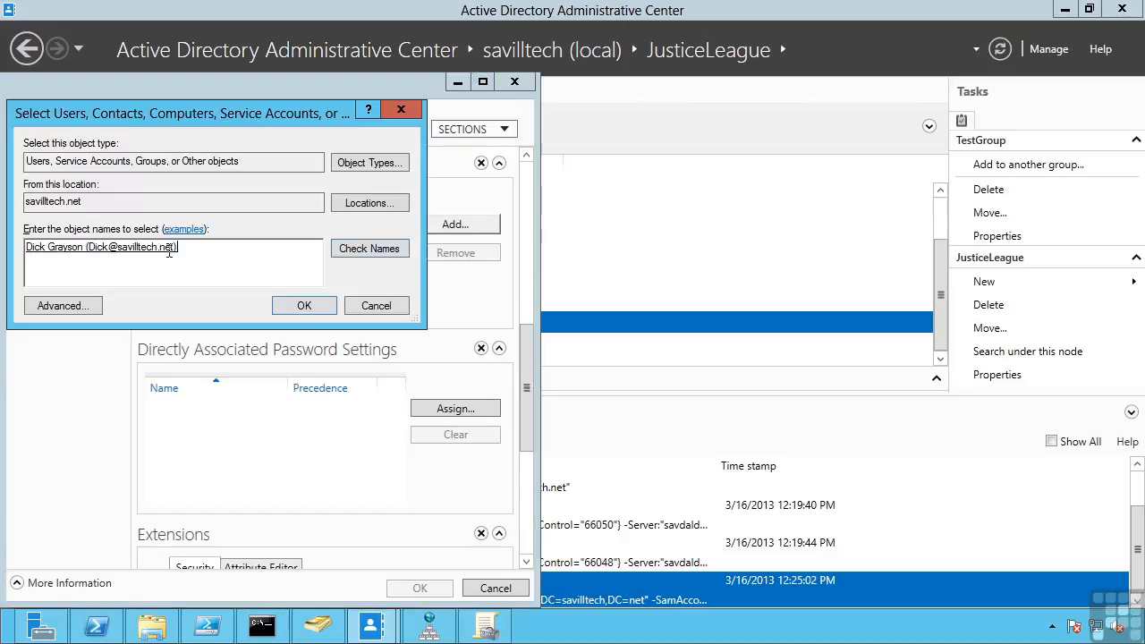
left_click(304, 307)
left_click(438, 587)
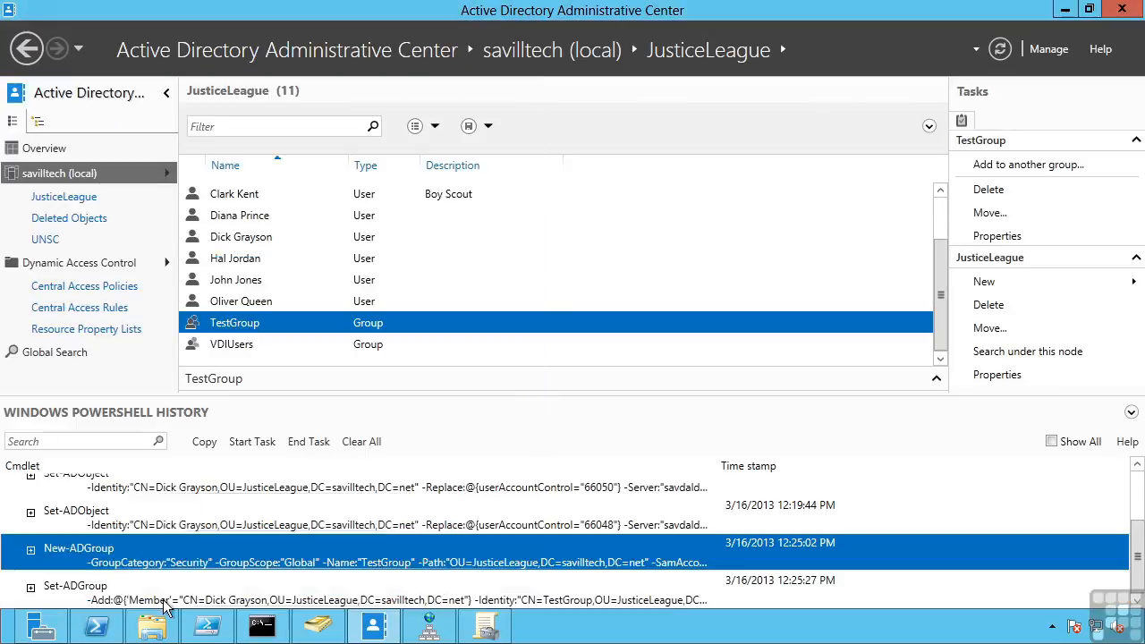
left_click(95, 602)
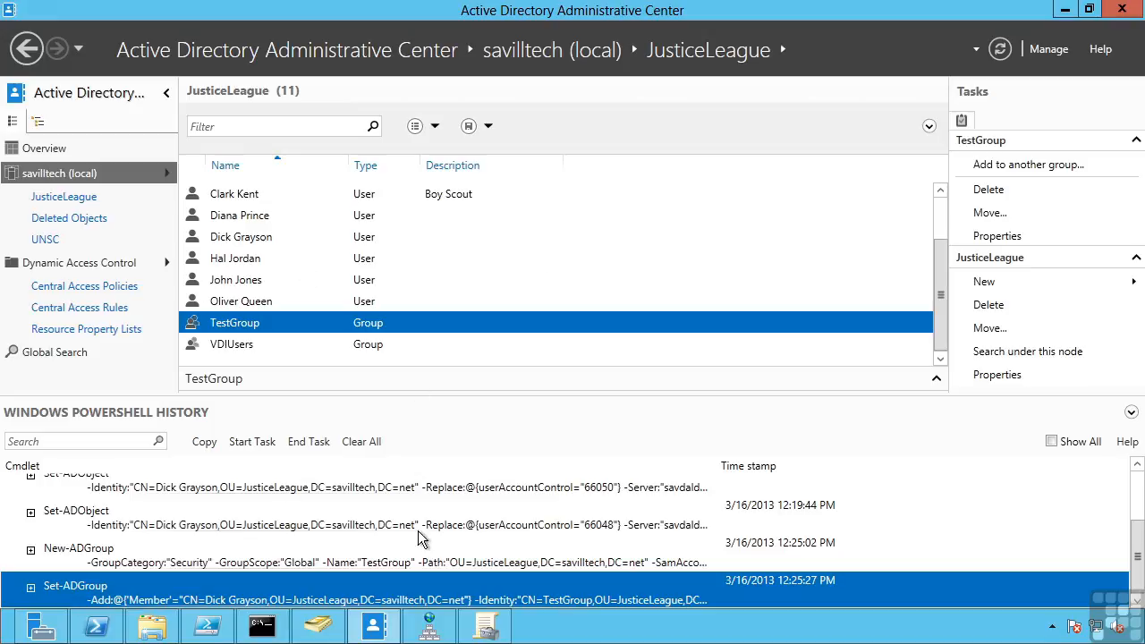
Switch to Windows PowerShell ISE and filter the command list by "adgroup", followed by "adcomputer".
left_click(209, 626)
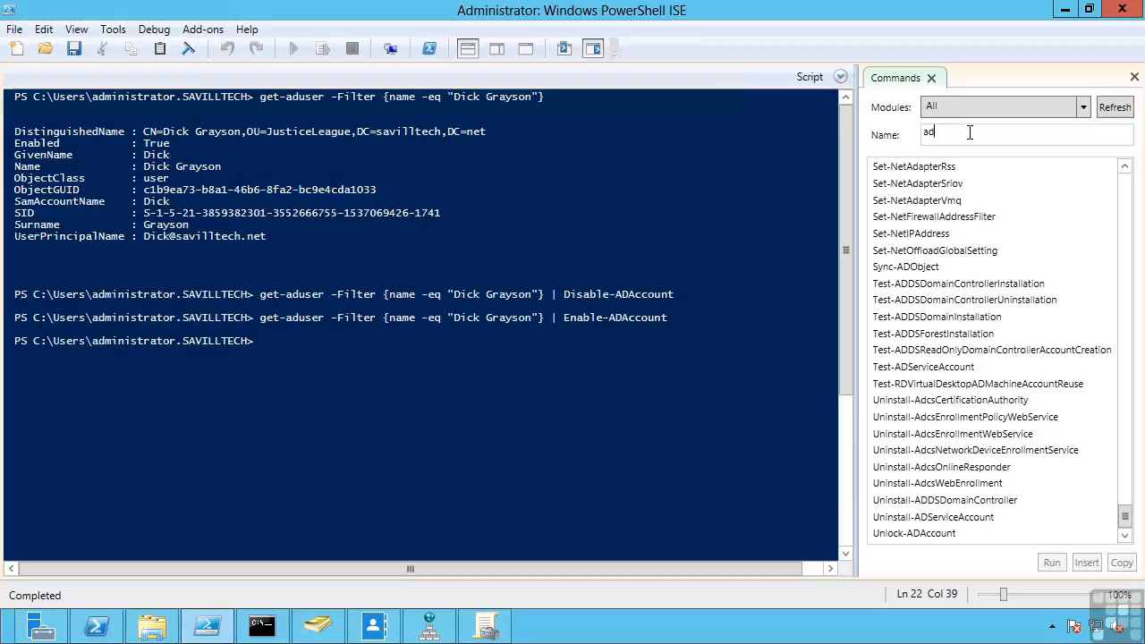
left_click(934, 132)
type("adgroup")
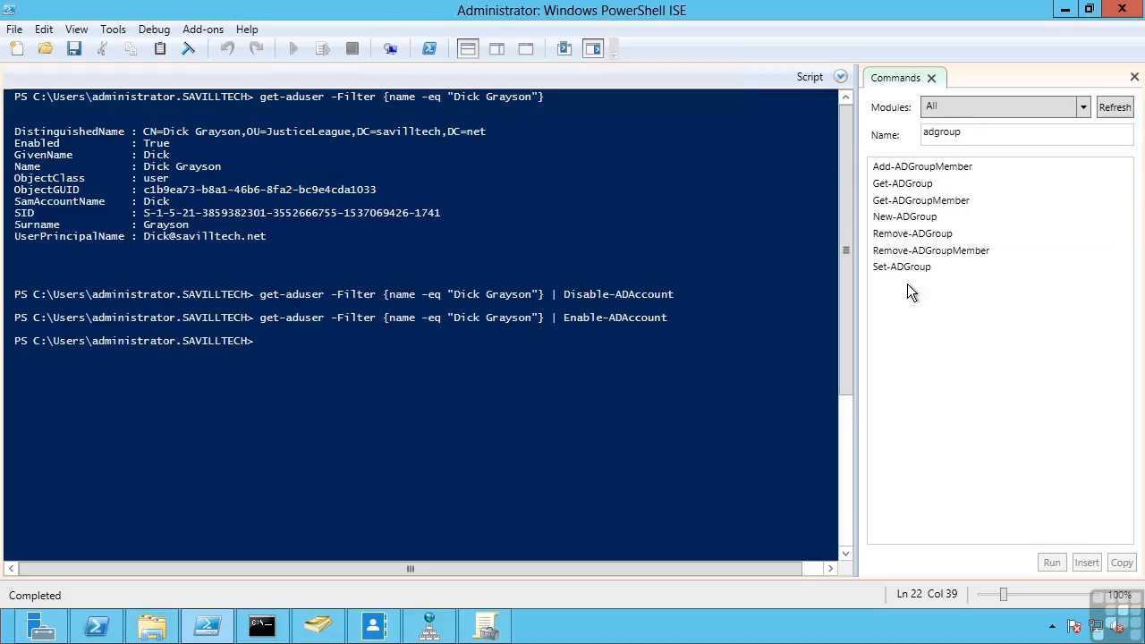
key("BackSpace")
key("BackSpace")
key("BackSpace")
type("computer")
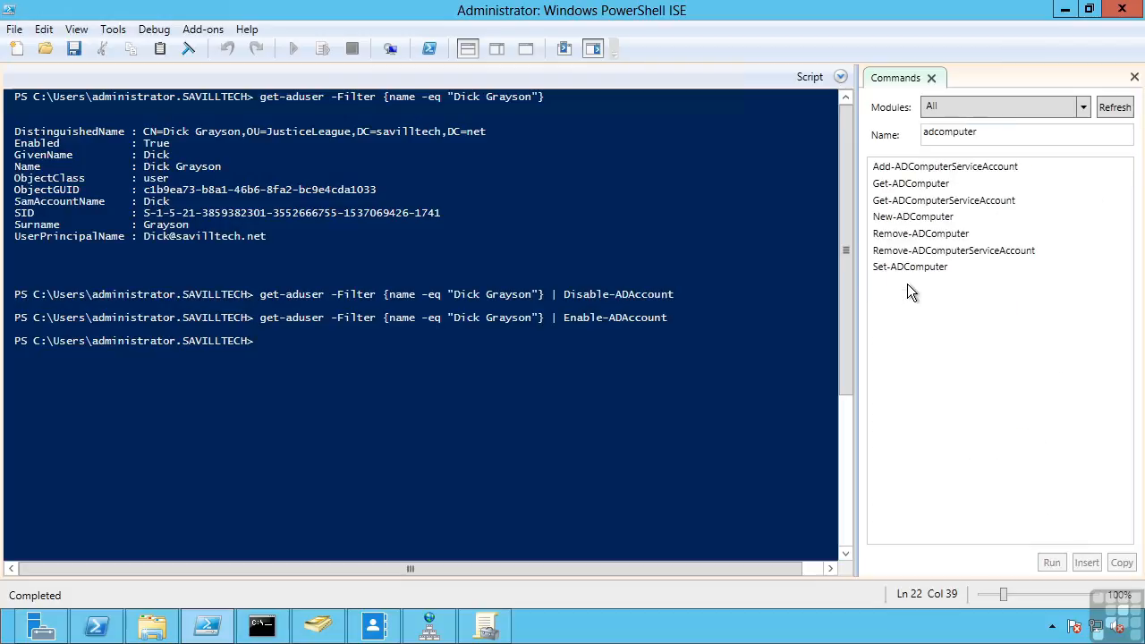
Show the details of the New-ADComputer cmdlet and look through its parameters.
left_click(916, 217)
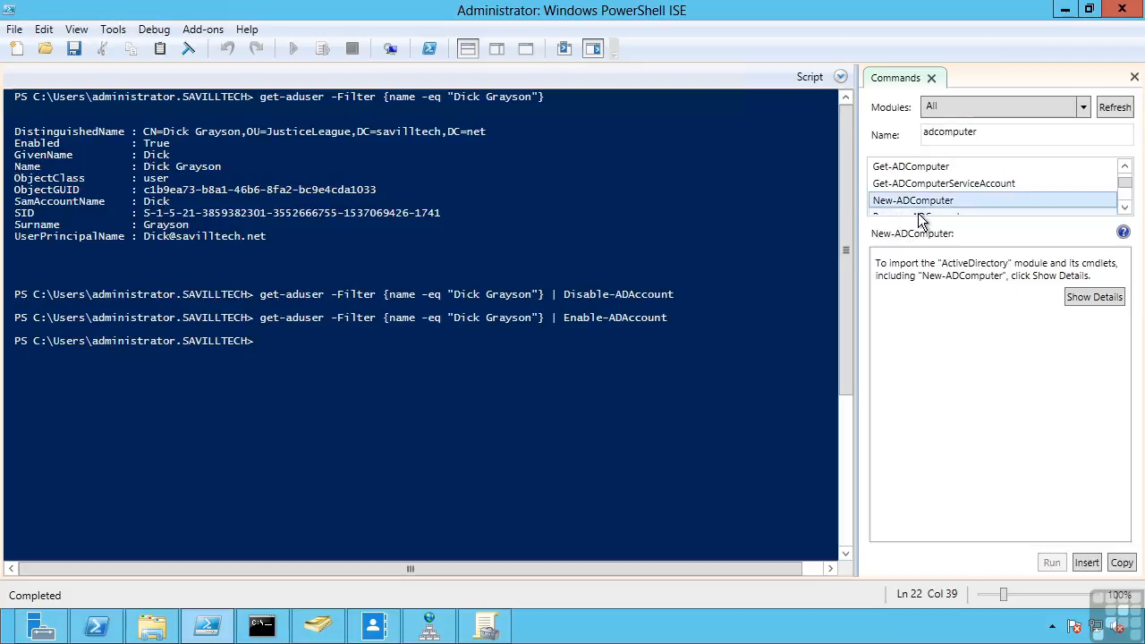
left_click(1092, 297)
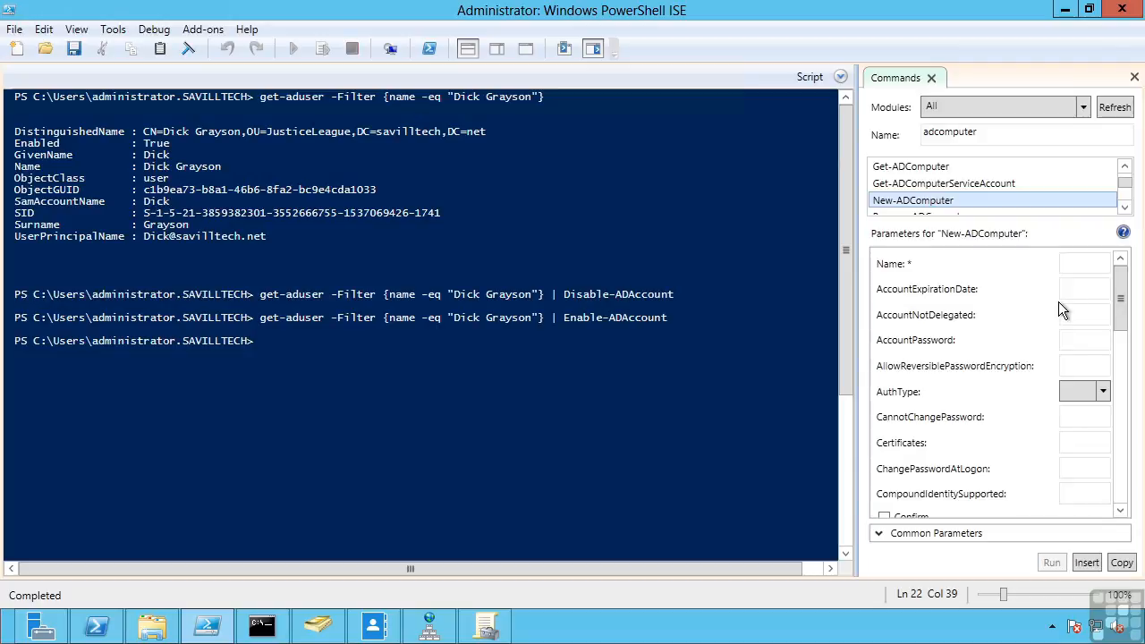
left_click_drag(1121, 300, 1122, 483)
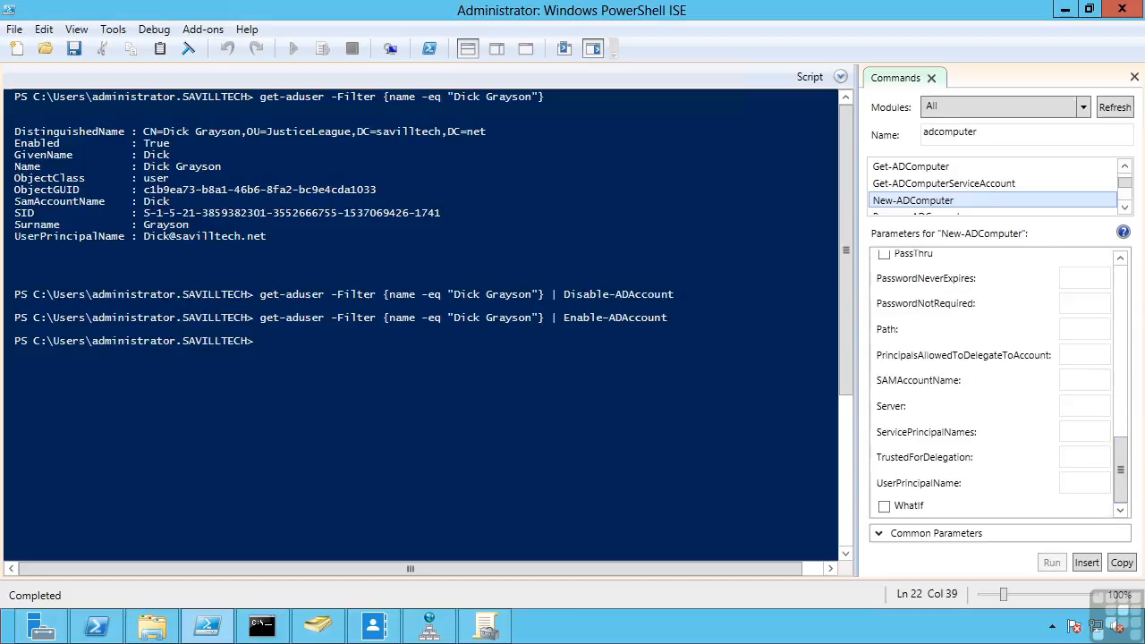
Reuse the earlier get-aduser query in the console, replacing its filter condition with {lastlogondate -t "March 3, 2013"}.
left_click(439, 462)
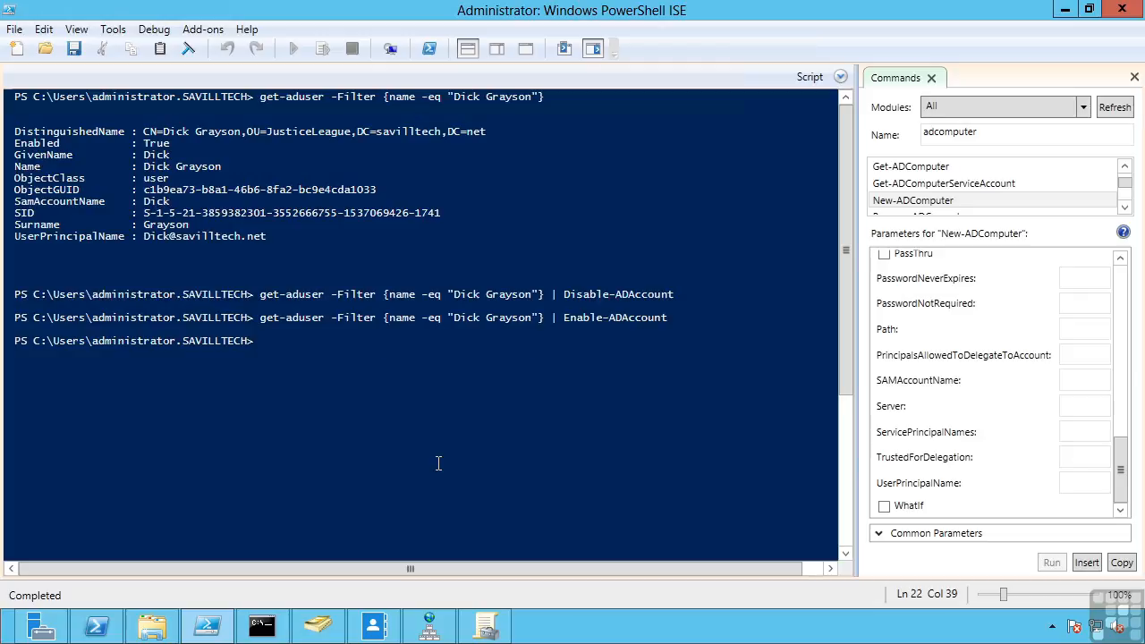
key("Up")
key("Up")
key("Up")
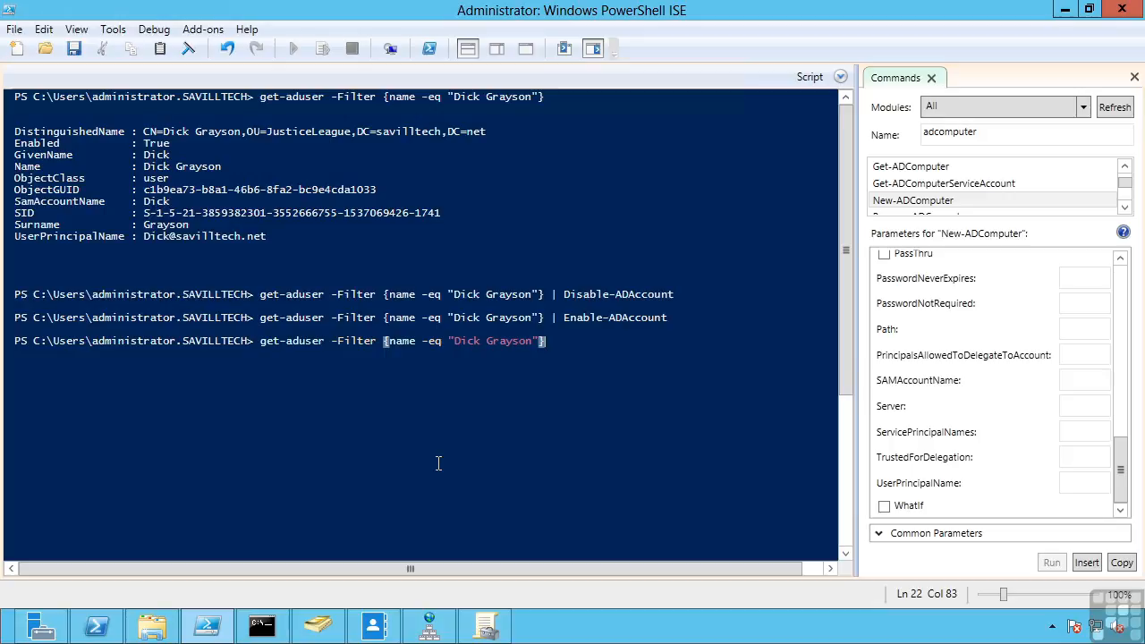
key("BackSpace")
key("BackSpace")
key("BackSpace")
key("BackSpace")
key("BackSpace")
key("BackSpace")
key("BackSpace")
key("BackSpace")
key("BackSpace")
key("BackSpace")
key("BackSpace")
key("BackSpace")
key("BackSpace")
key("BackSpace")
key("BackSpace")
key("BackSpace")
key("BackSpace")
key("BackSpace")
key("BackSpace")
key("BackSpace")
key("BackSpace")
key("BackSpace")
key("BackSpace")
key("BackSpace")
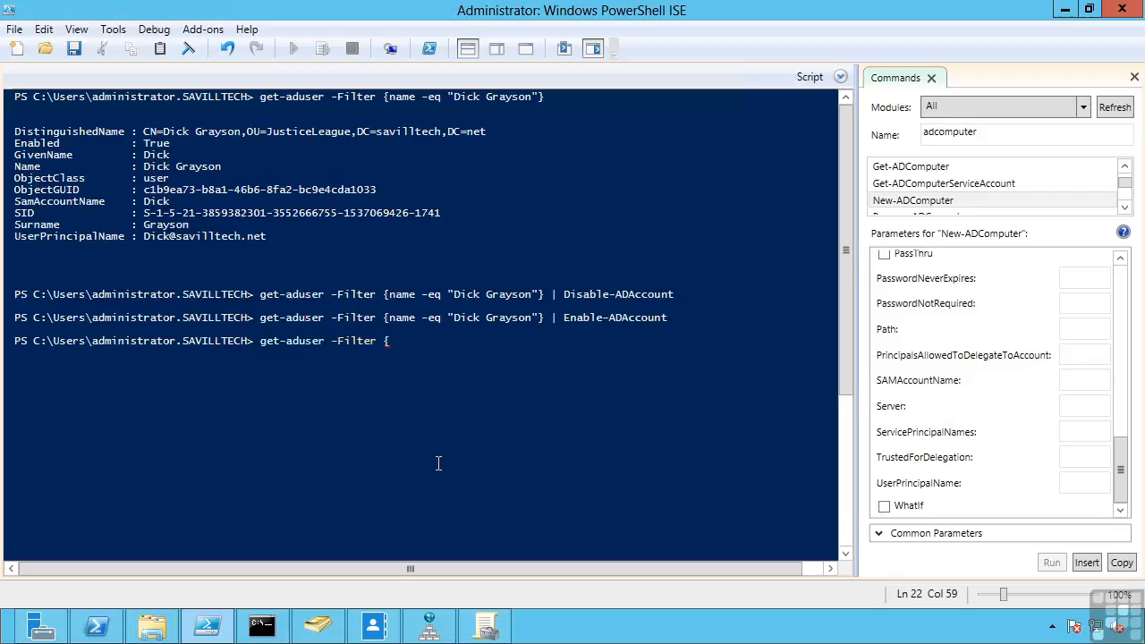
type("lastlogondate -t \"M")
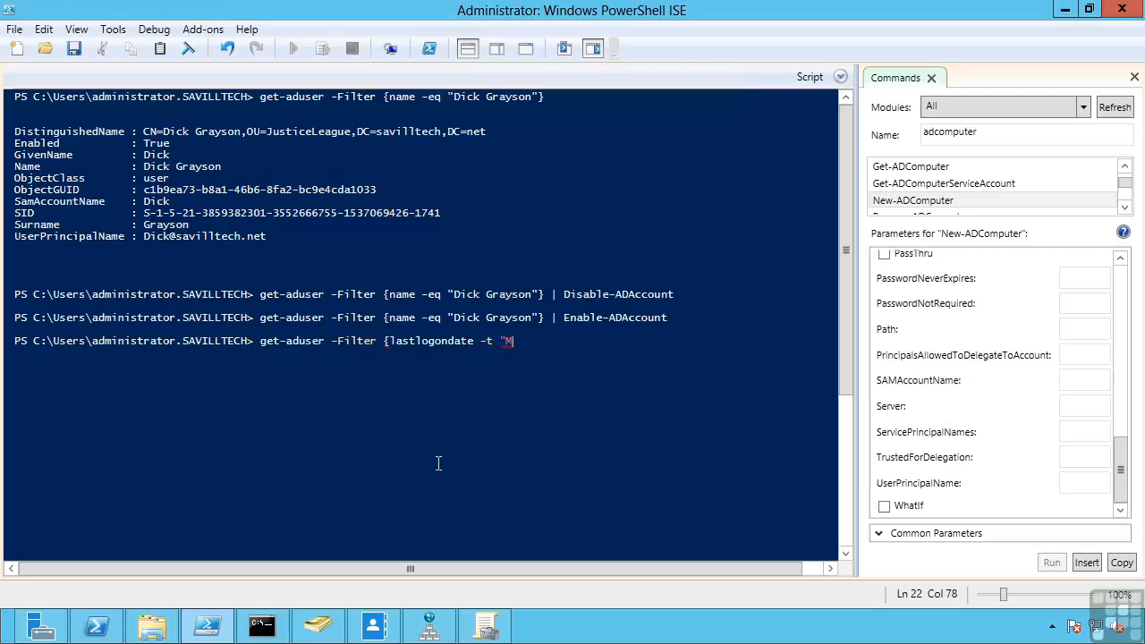
type("arch 3, 2013\"} -searc")
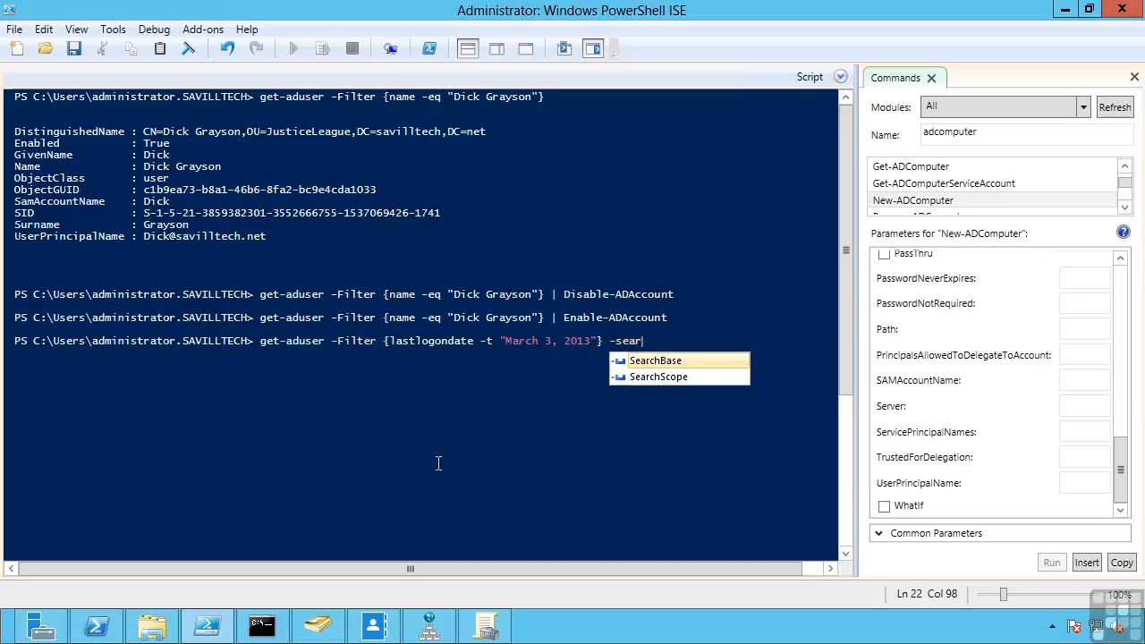
Limit the query with -SearchBase "cn=users,dc=savilltech,dc=net" and run it.
key("Tab")
type("\"")
type("ou=justice")
key("BackSpace")
key("BackSpace")
key("BackSpace")
key("BackSpace")
key("BackSpace")
key("BackSpace")
key("BackSpace")
key("BackSpace")
key("BackSpace")
key("BackSpace")
type("cn=user")
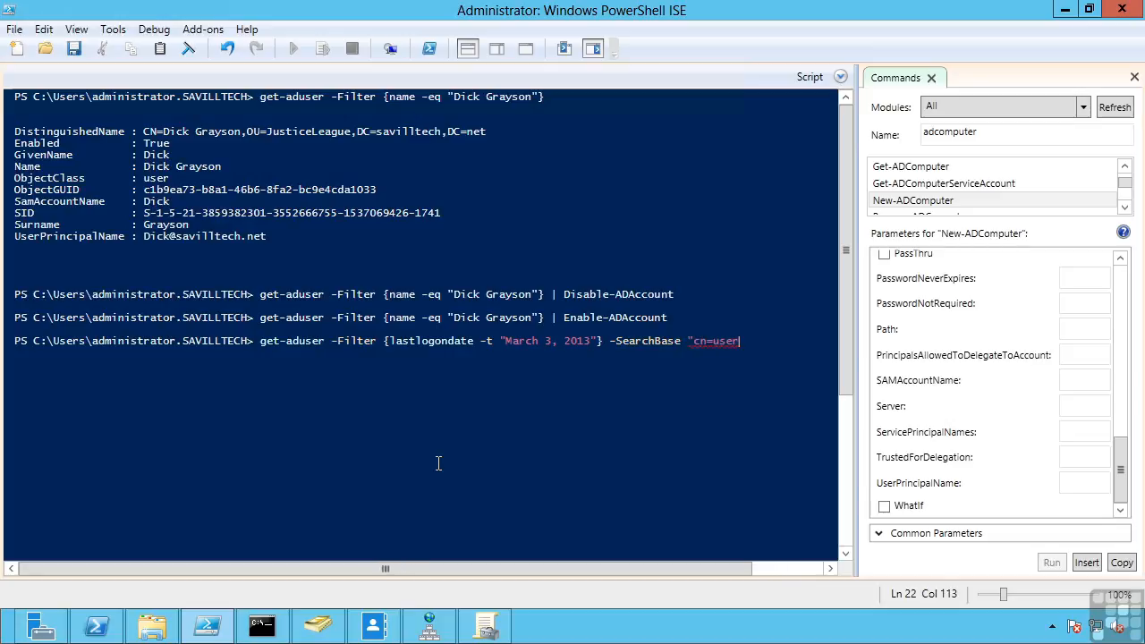
type("s,dc=savilltech")
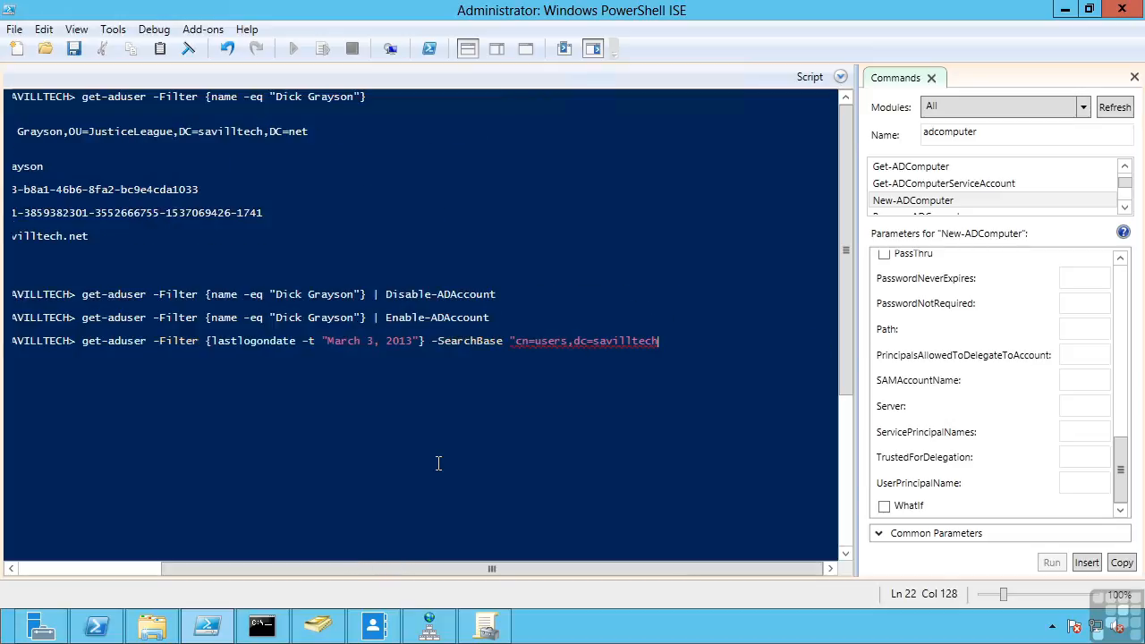
type(",dc=net\"")
key("Return")
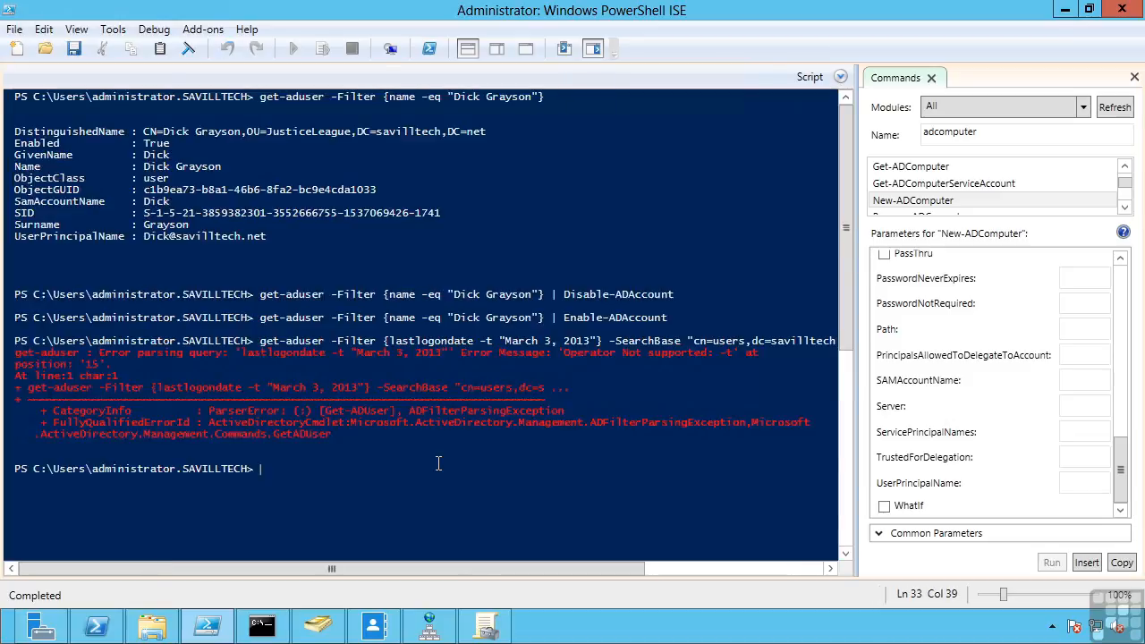
Correct the filter's comparison operator to -lt, rerun the last-logon query and look through the returned users.
key("Up")
key("Left")
key("Left")
key("Left")
key("Left")
key("Left")
key("Left")
key("Left")
key("Left")
key("Left")
key("Left")
key("Left")
key("Left")
key("Left")
key("Left")
key("Left")
key("Left")
key("Left")
key("Left")
key("Left")
key("Left")
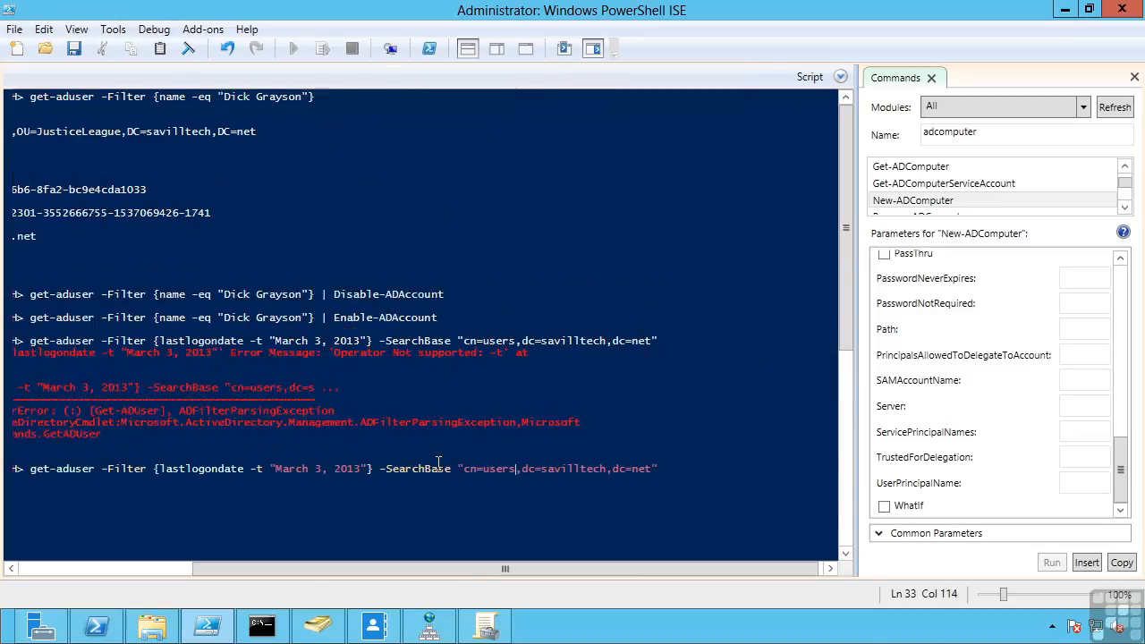
key("Left")
key("Left")
key("Left")
type("l")
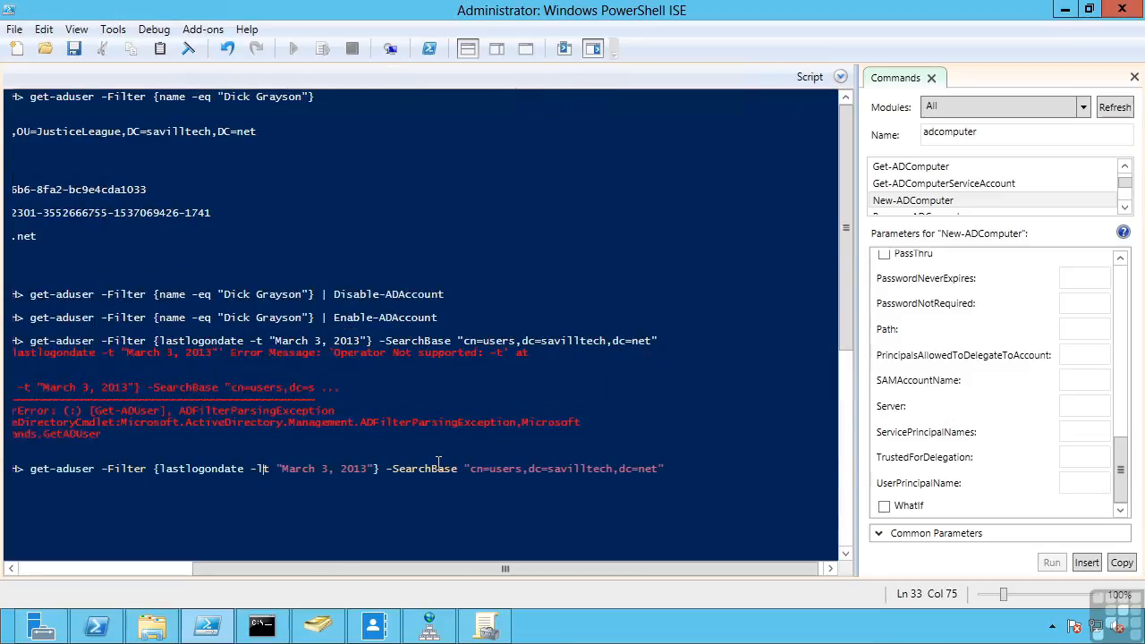
key("Return")
scroll(438, 463, "up", 20)
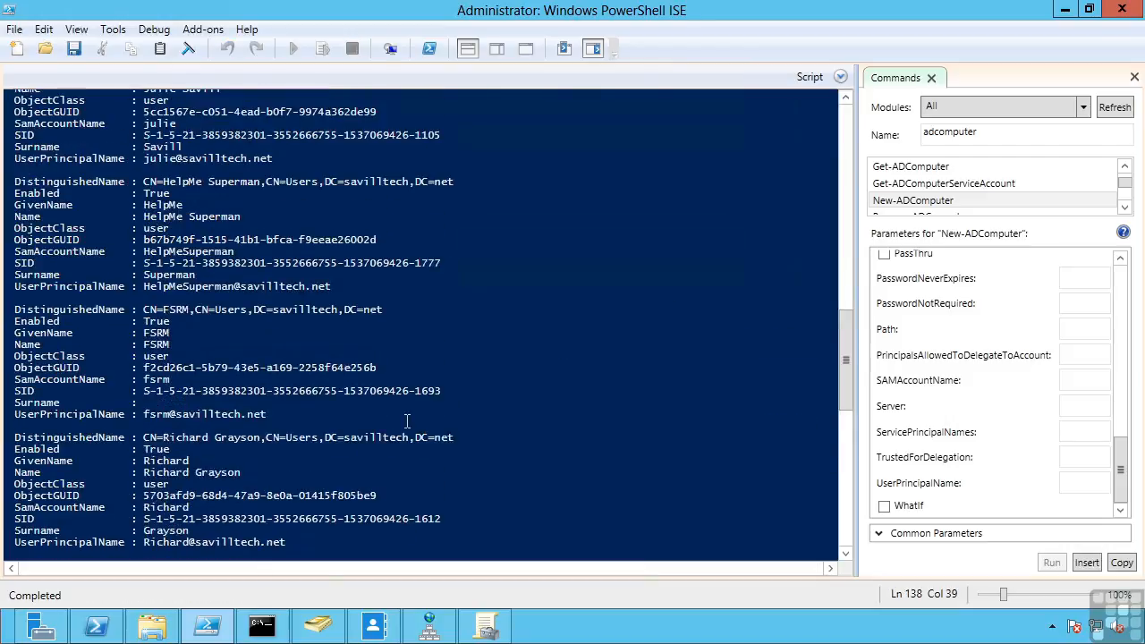
scroll(555, 340, "down", 4)
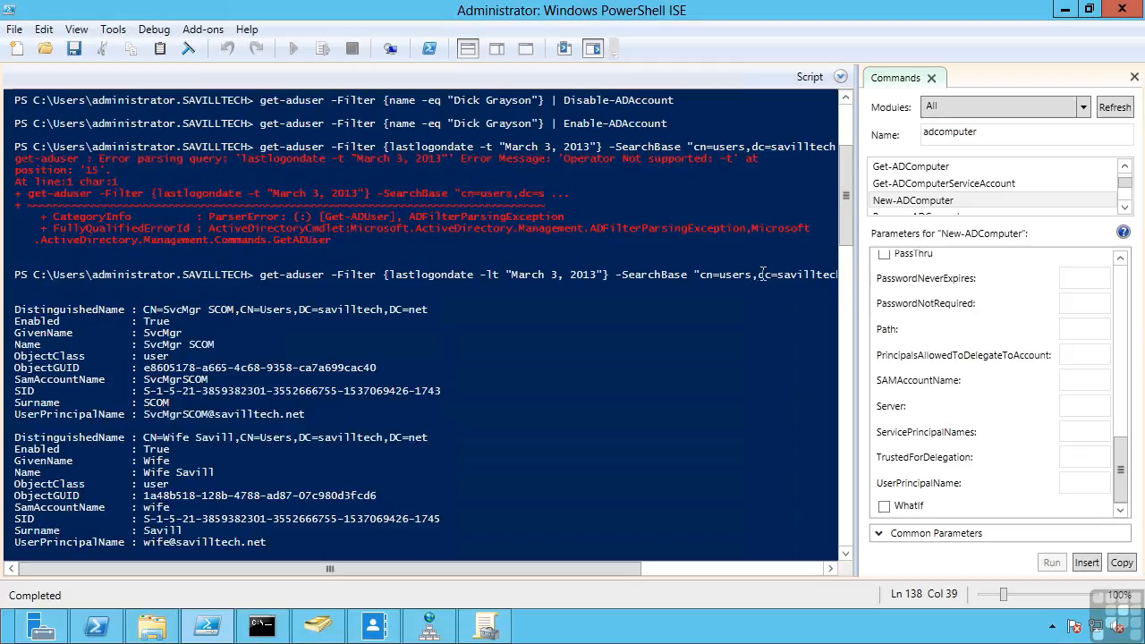
scroll(652, 332, "down", 20)
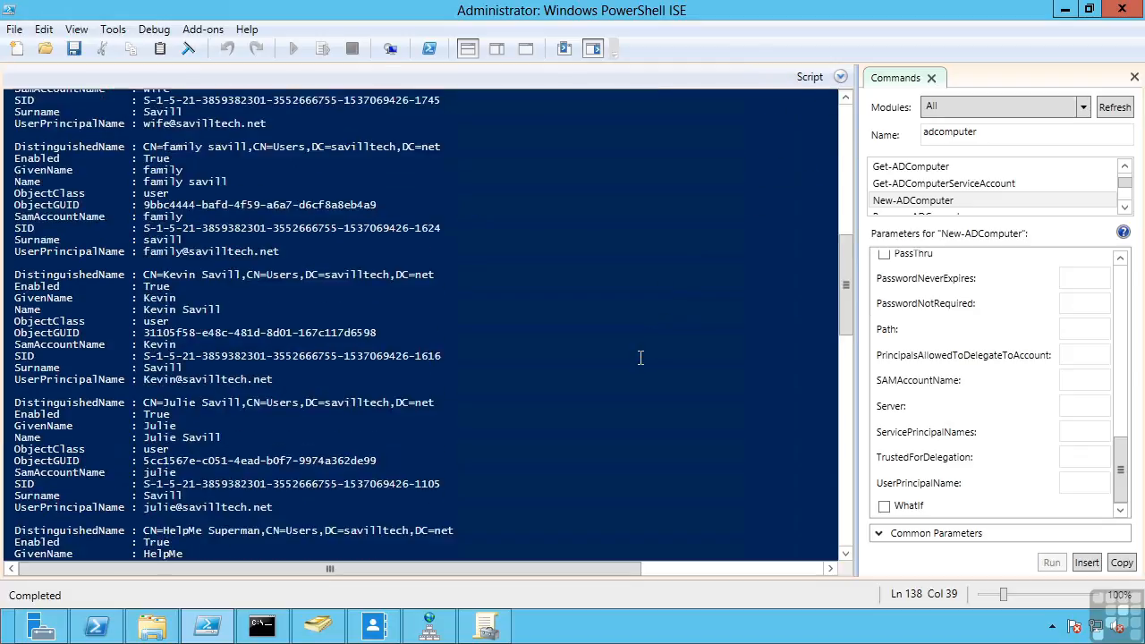
Recall the corrected last-logon query and extend it with a pipe to a disable-ad command.
scroll(636, 359, "down", 7)
key("Up")
type("| disable-ad")
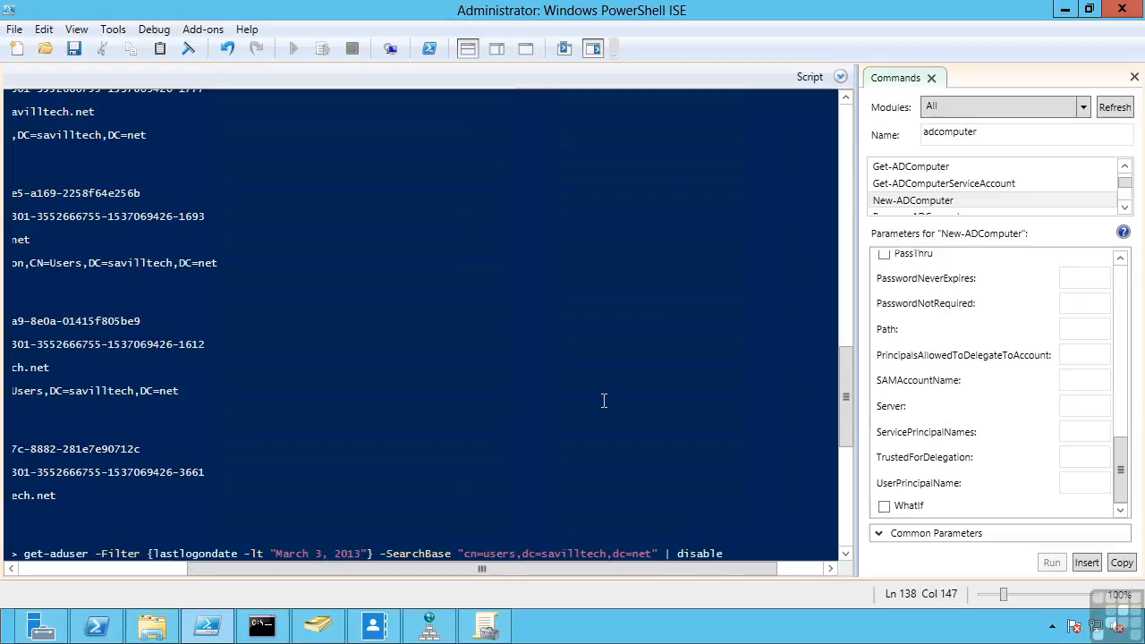